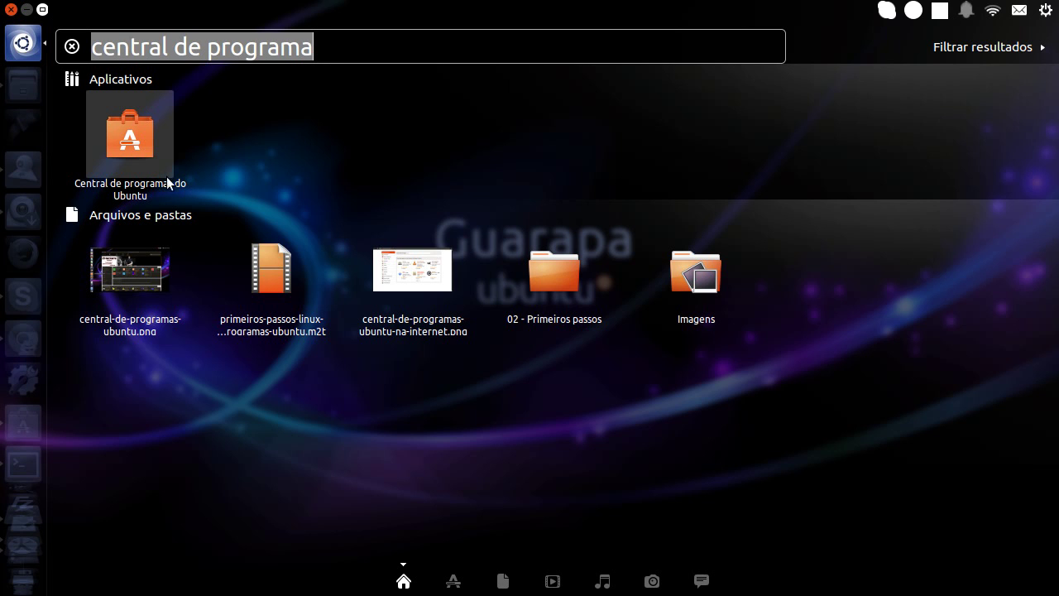
Open the Ubuntu Software Center and search all applications for webcam
left_click(11, 10)
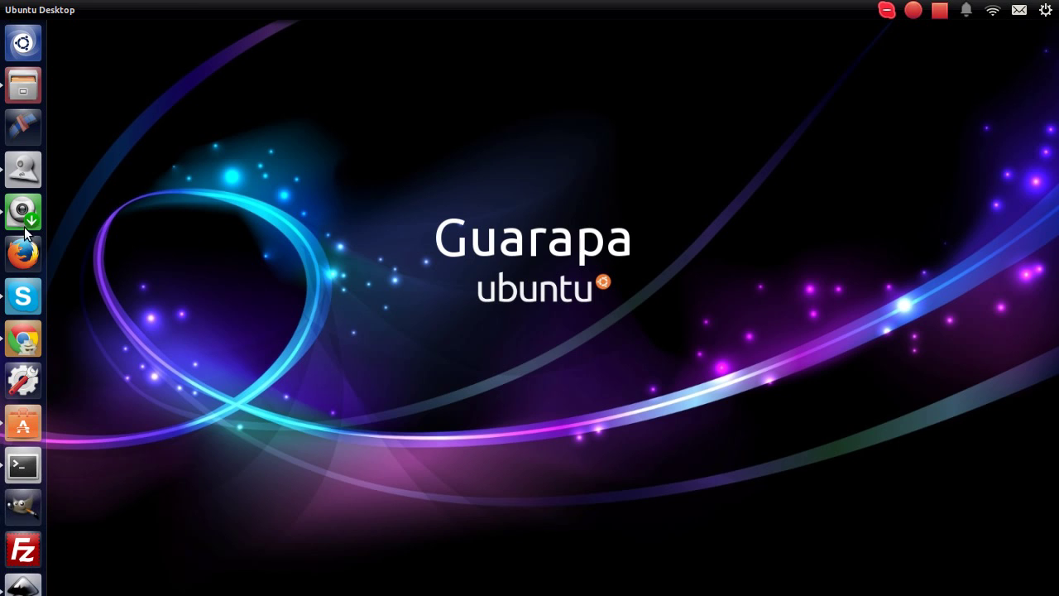
left_click(26, 434)
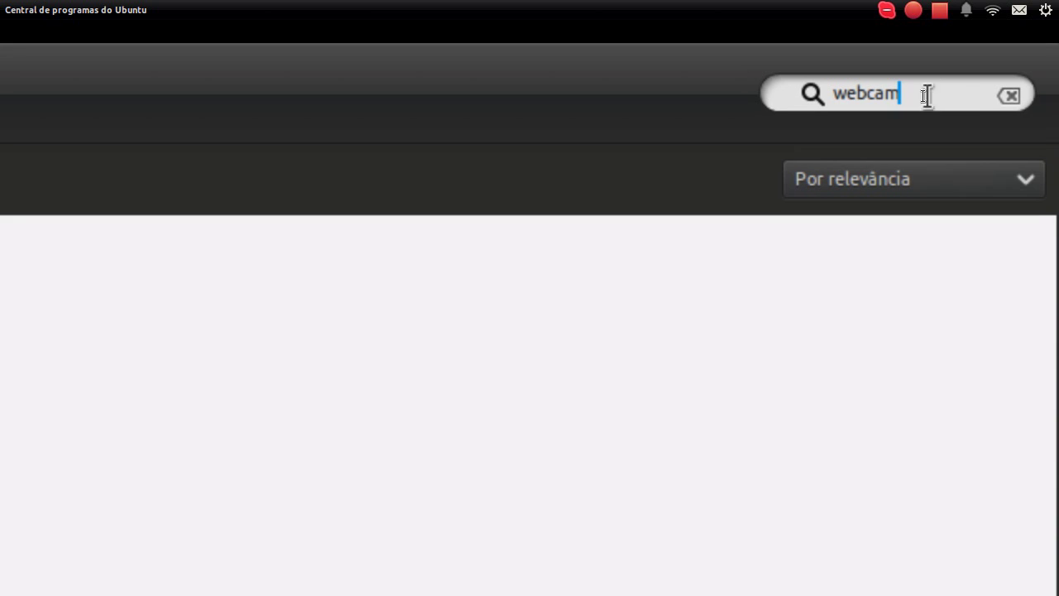
double_click(888, 99)
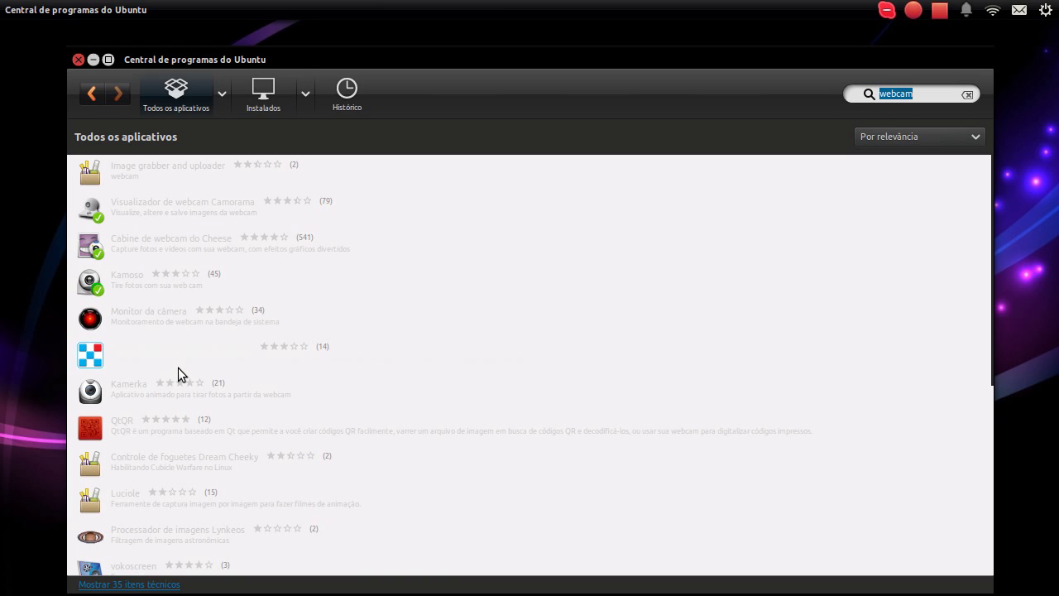
Review Kamoso's details page down to its optional extensions and user reviews, and return to the search results
left_click(146, 285)
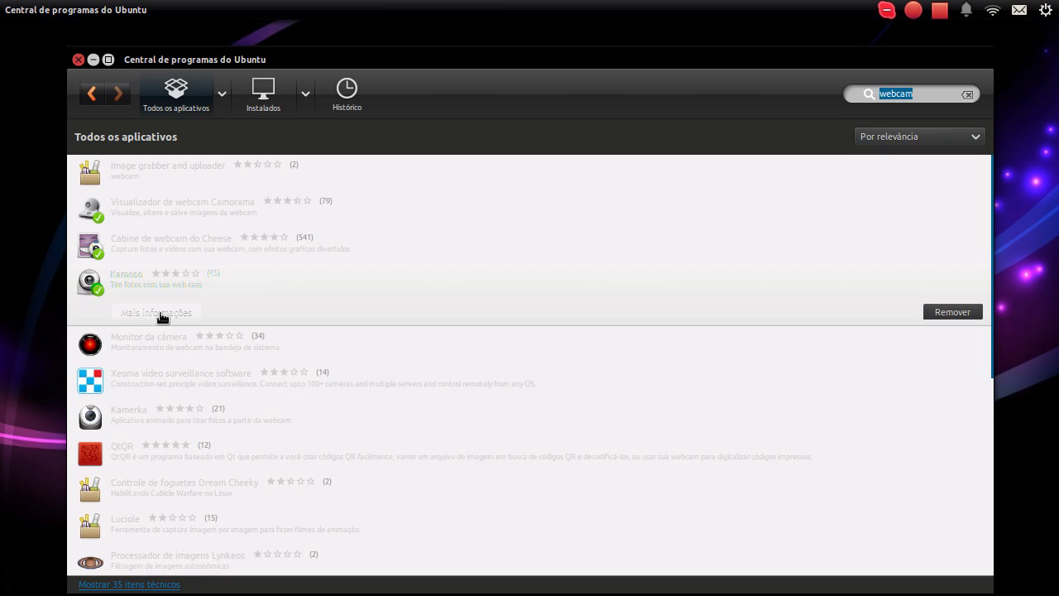
left_click(157, 313)
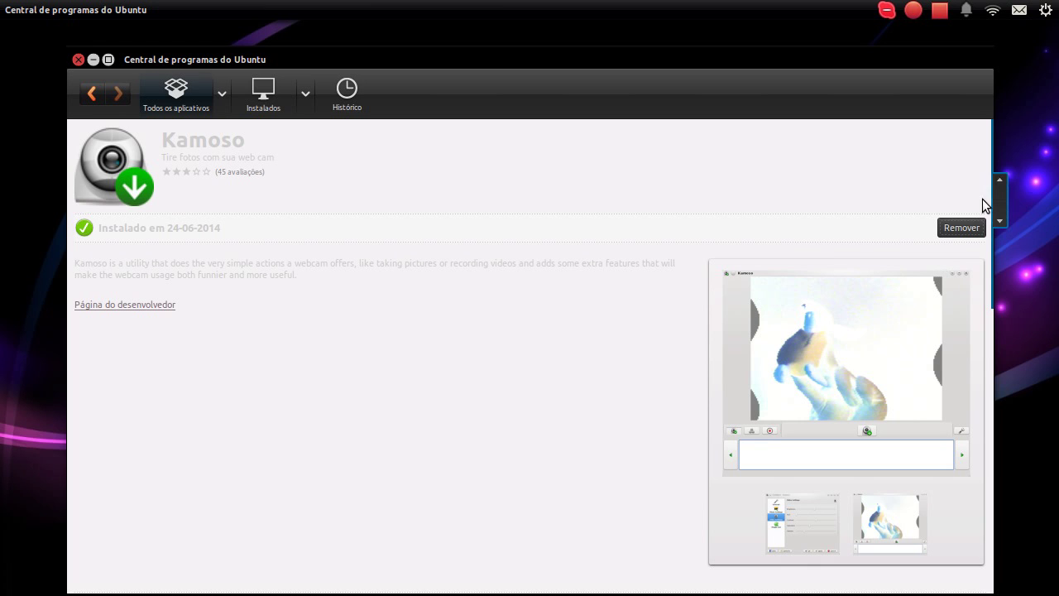
scroll(780, 291, "down", 10)
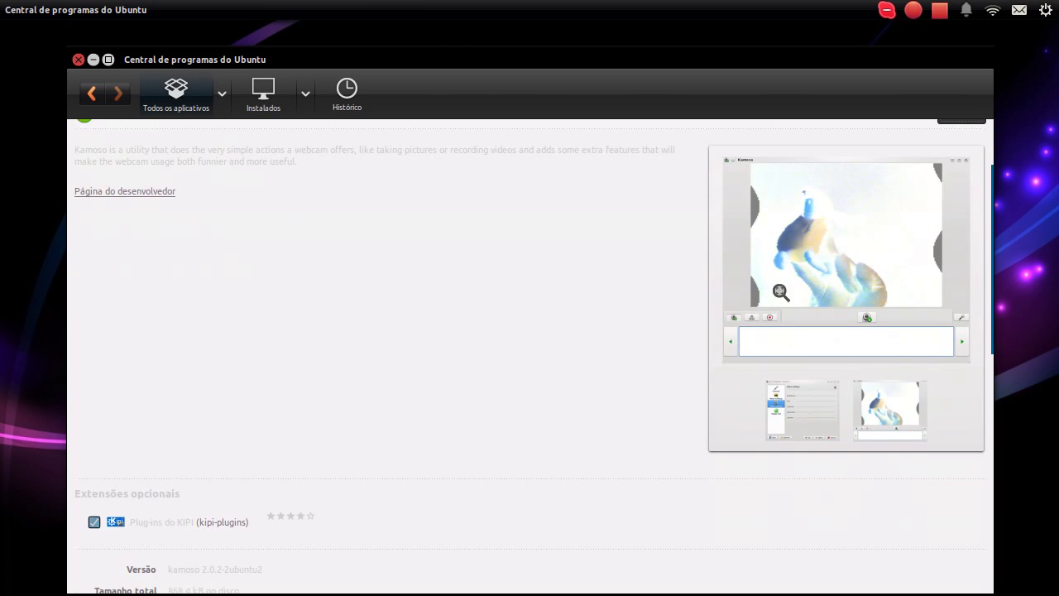
scroll(490, 358, "down", 5)
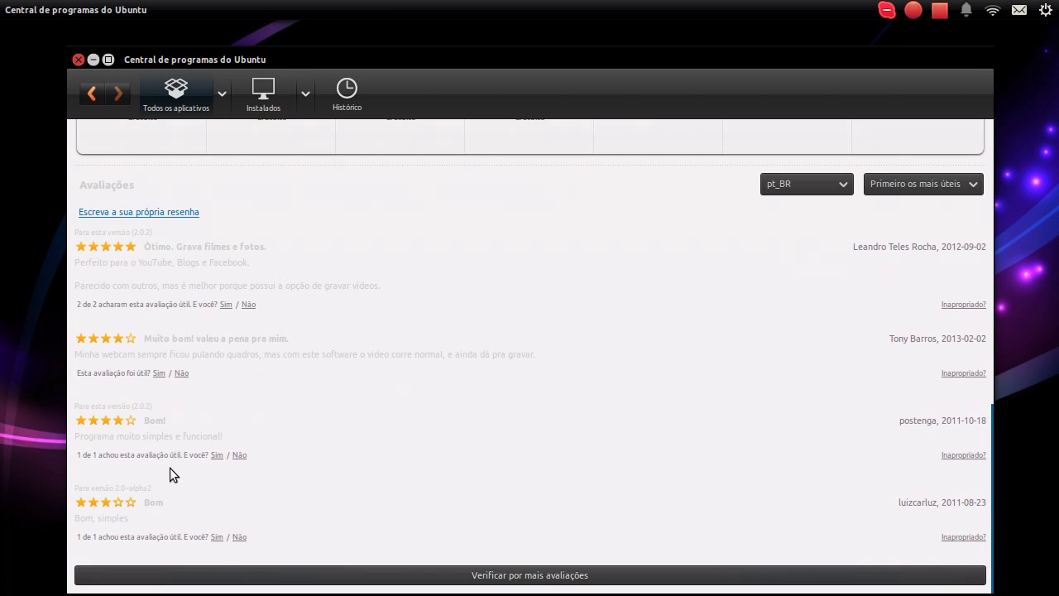
scroll(171, 469, "up", 15)
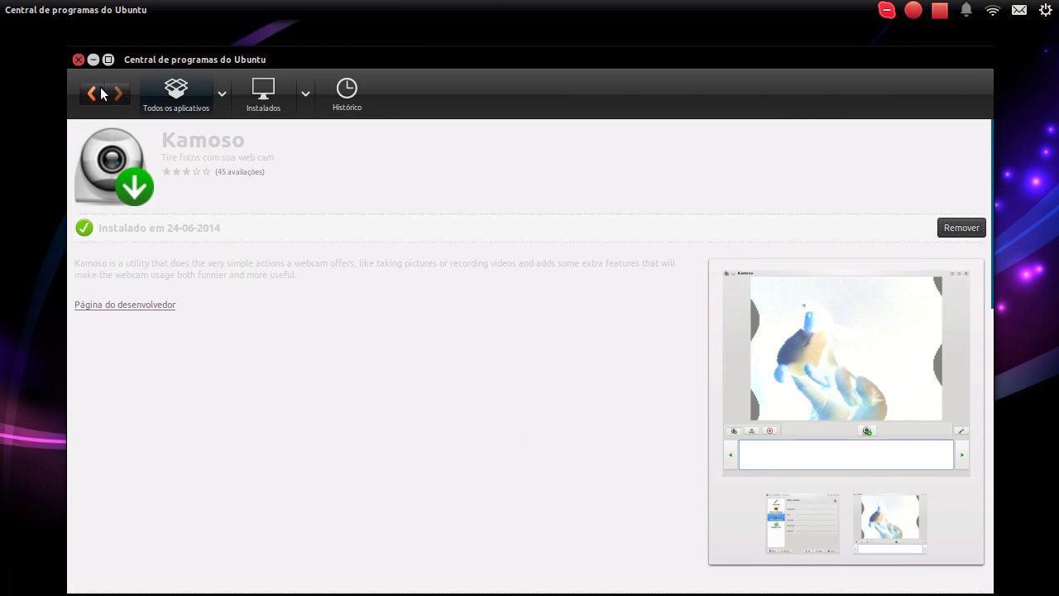
left_click(101, 89)
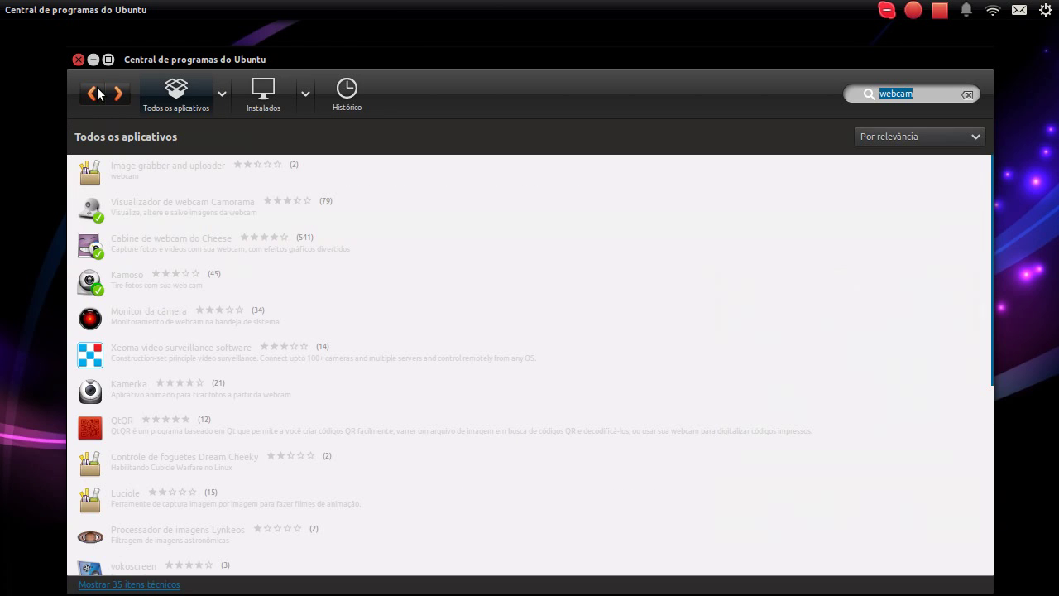
View the details page of the Camorama webcam viewer and minimize the Software Center
left_click(178, 212)
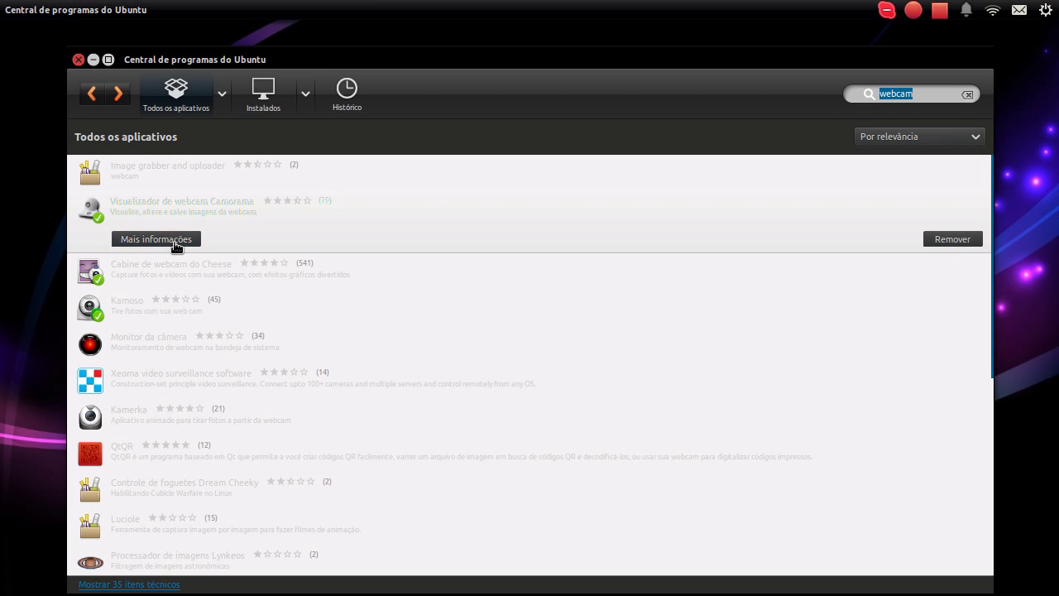
left_click(176, 242)
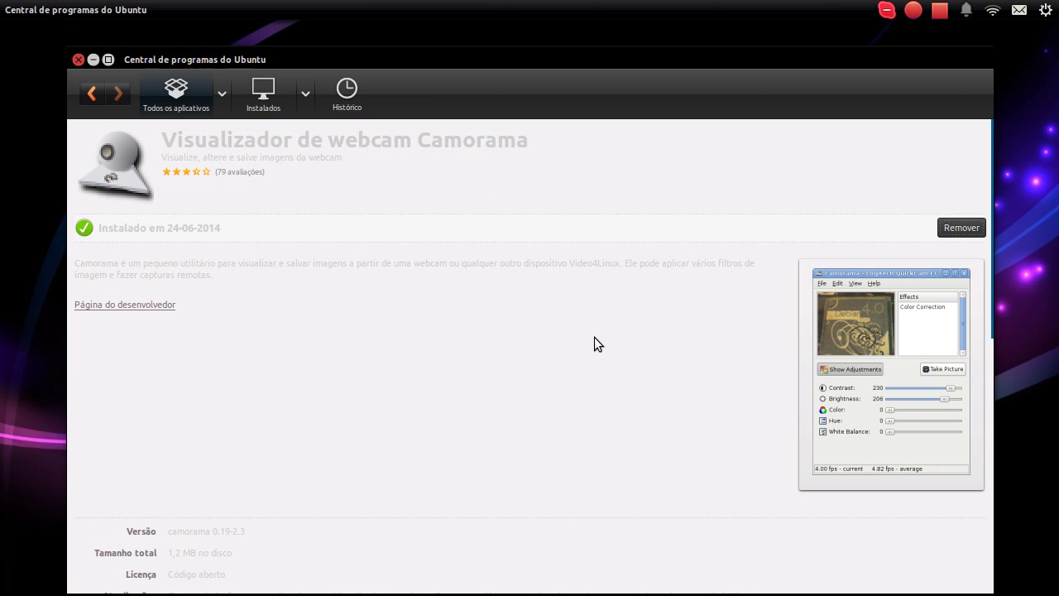
left_click(94, 59)
Switch to Camorama and set the webcam contrast to 218 and the brightness to 155
mouse_move(23, 46)
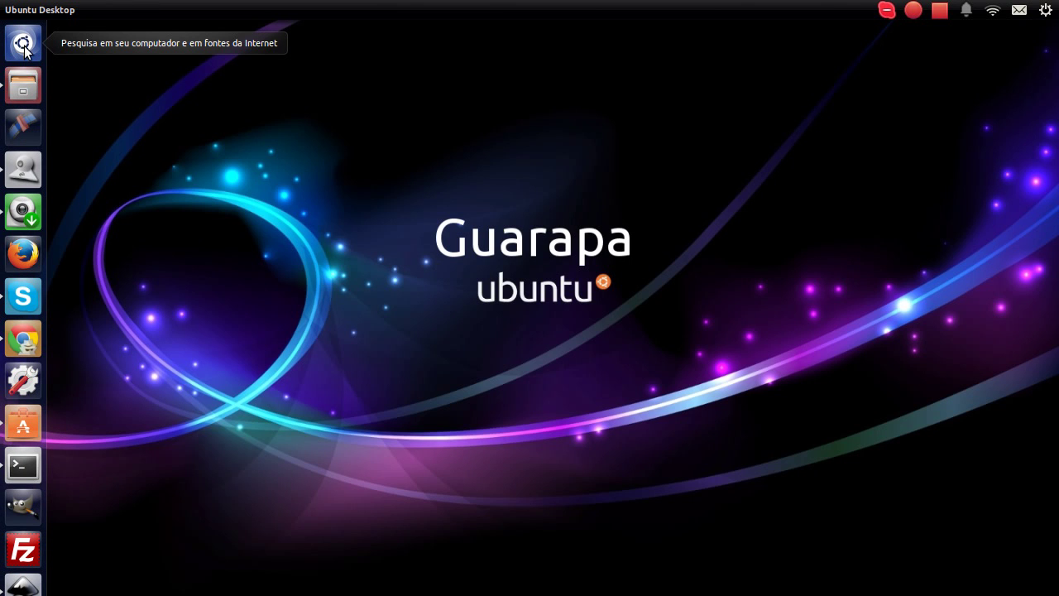
left_click(18, 170)
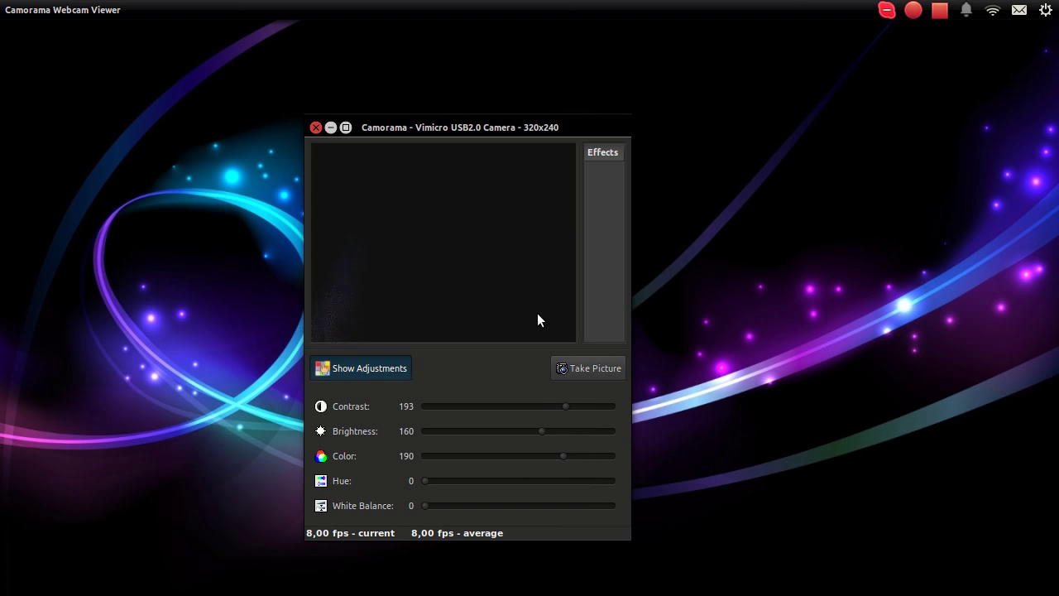
left_click(345, 372)
left_click(345, 372)
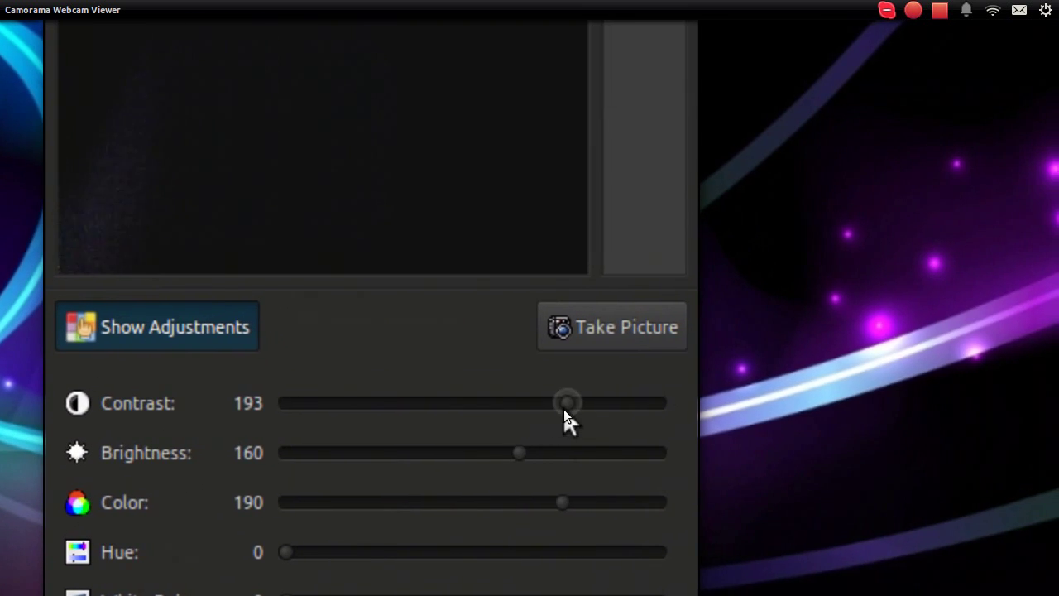
left_click_drag(780, 389, 822, 389)
left_click_drag(555, 428, 512, 430)
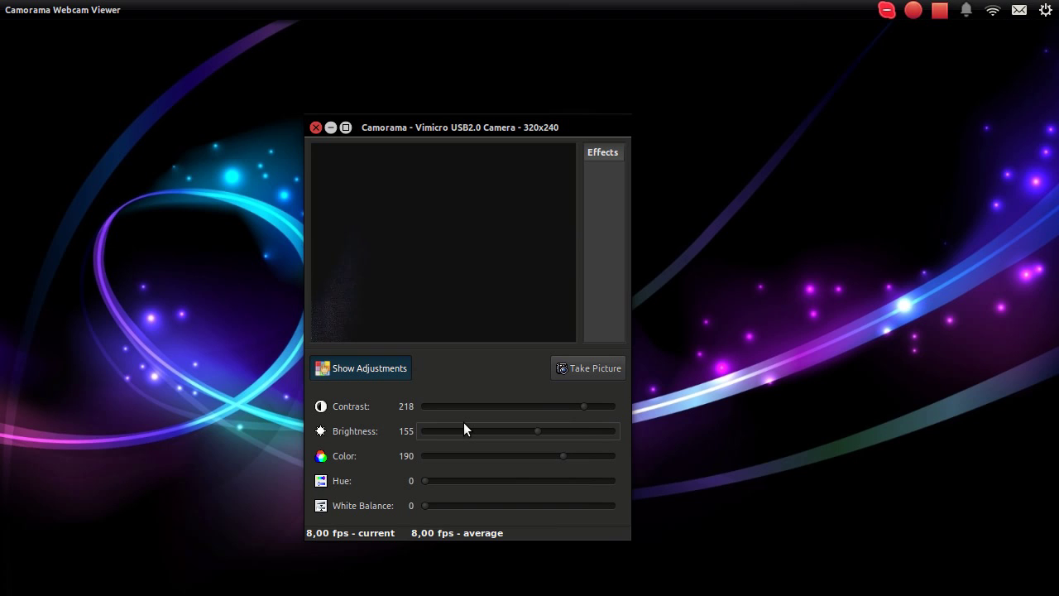
Examine Camorama's general, local capture, remote capture and timestamp preferences, and close them without changes
mouse_move(91, 5)
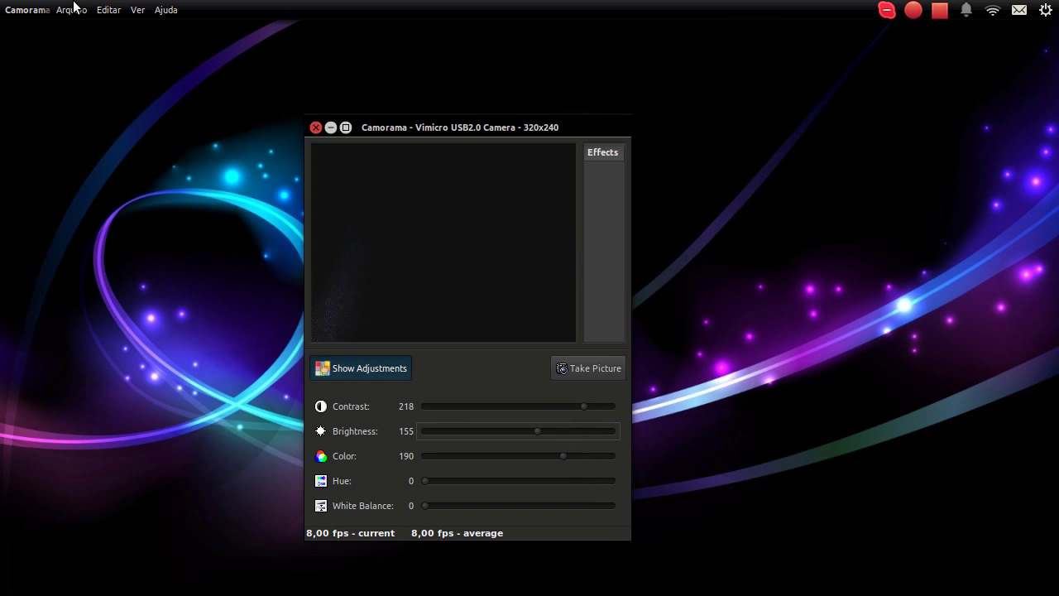
left_click(74, 8)
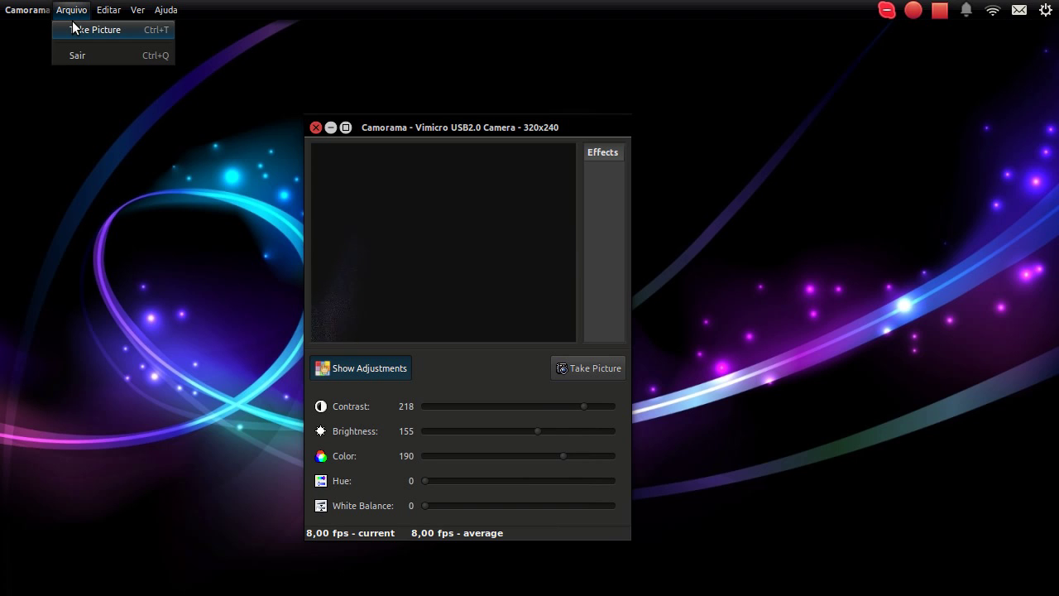
left_click(117, 32)
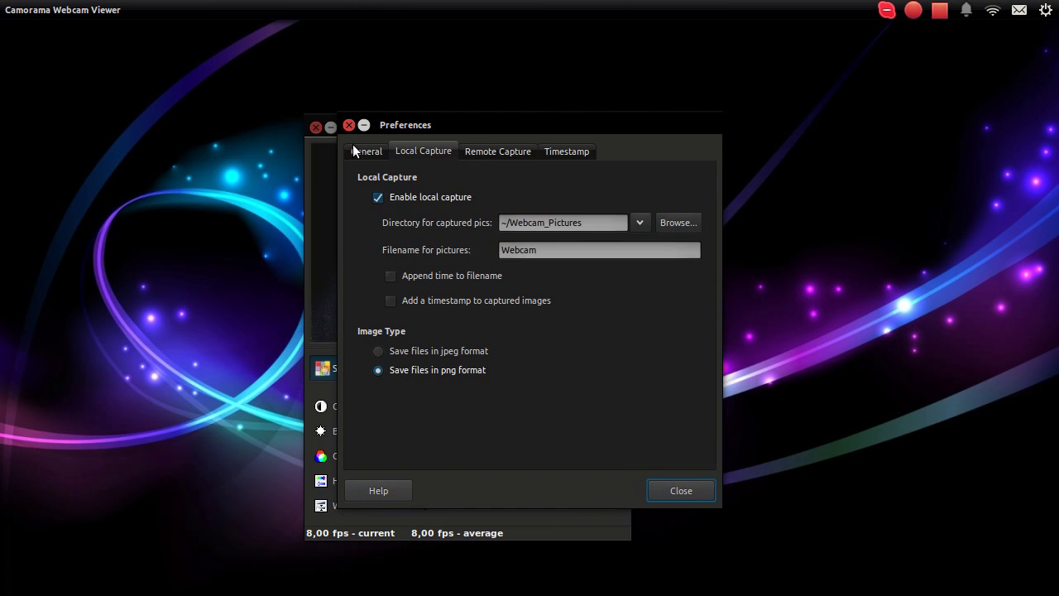
left_click(355, 150)
left_click(409, 152)
left_click(496, 151)
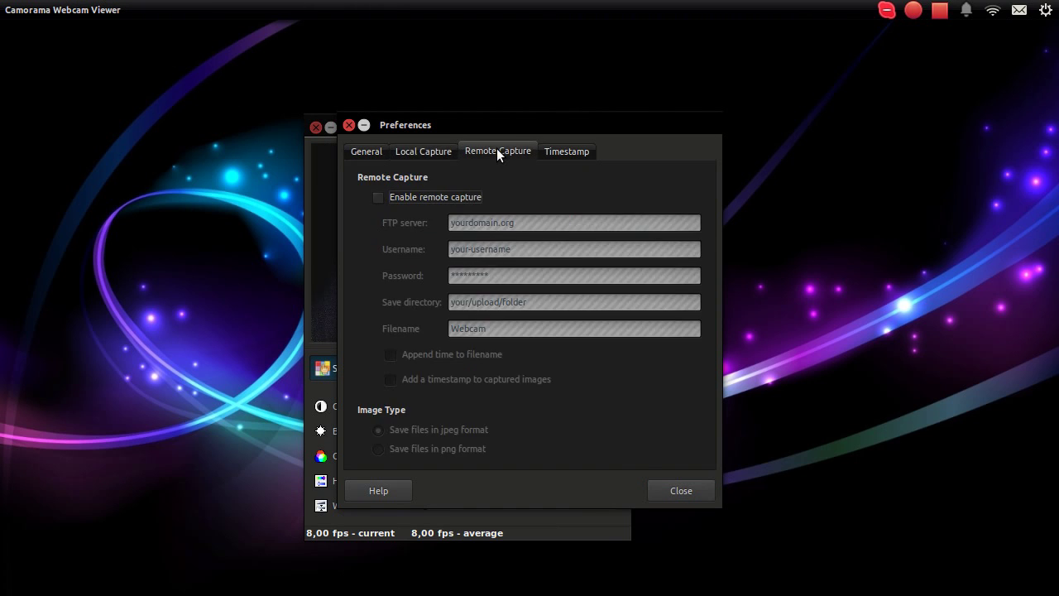
left_click(561, 153)
left_click(347, 125)
Switch the webcam image size to Small and back to Medium
left_click(138, 11)
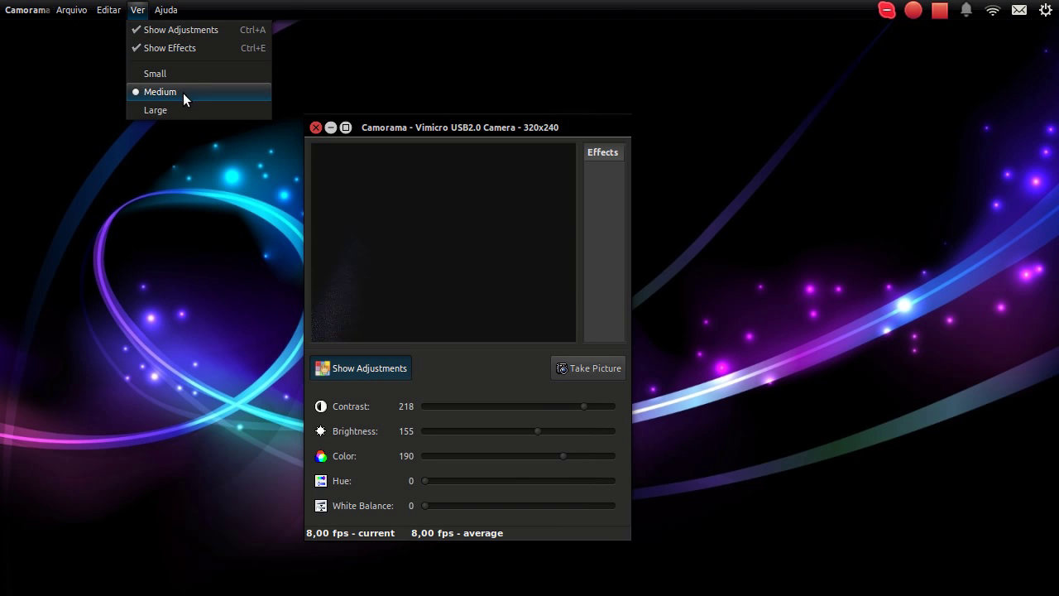
left_click(208, 75)
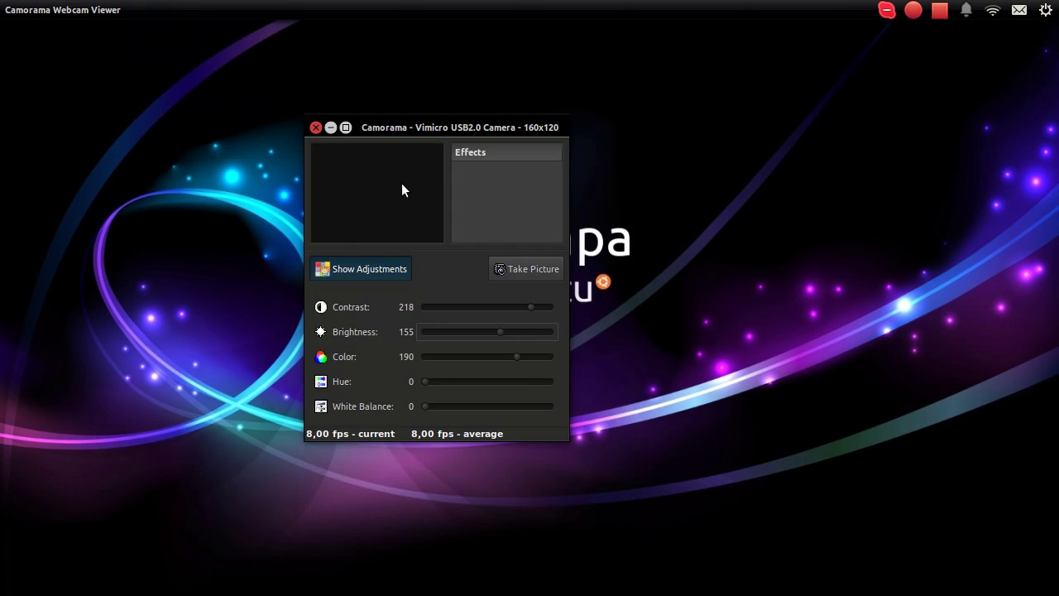
left_click(142, 9)
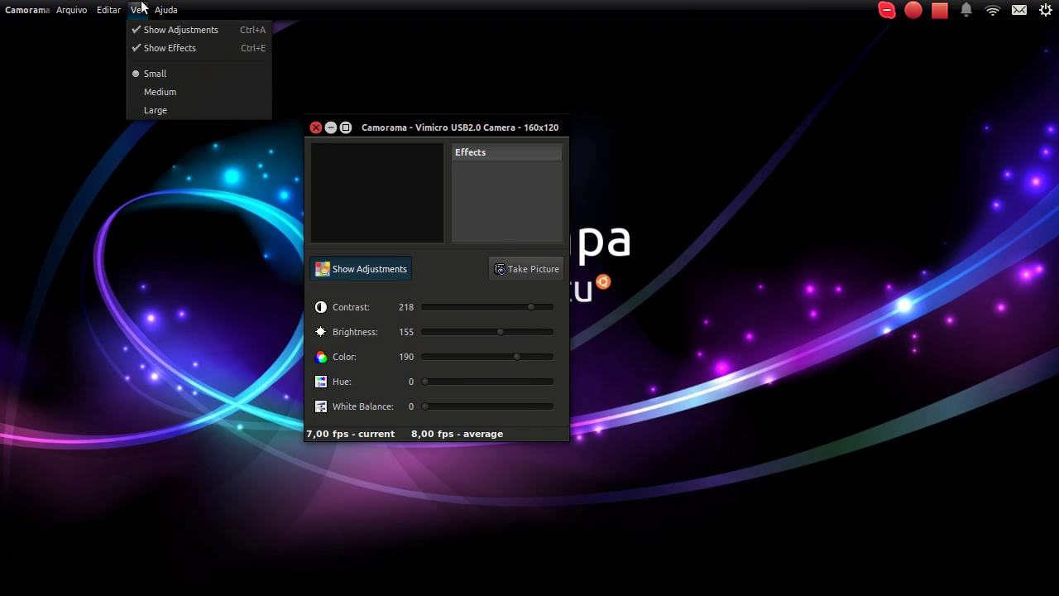
left_click(160, 92)
left_click(138, 9)
mouse_move(166, 10)
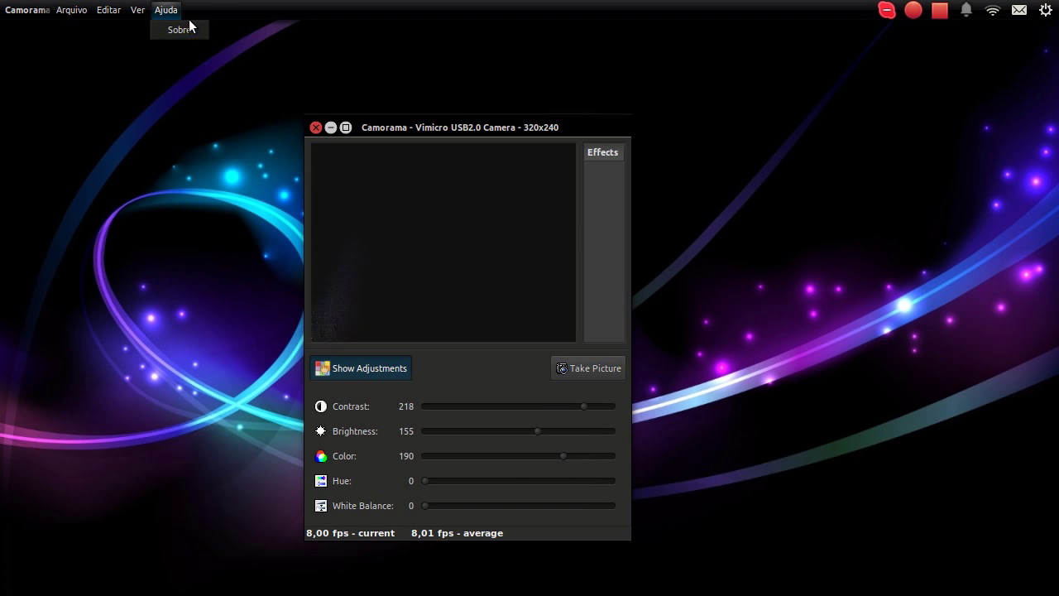
left_click(212, 7)
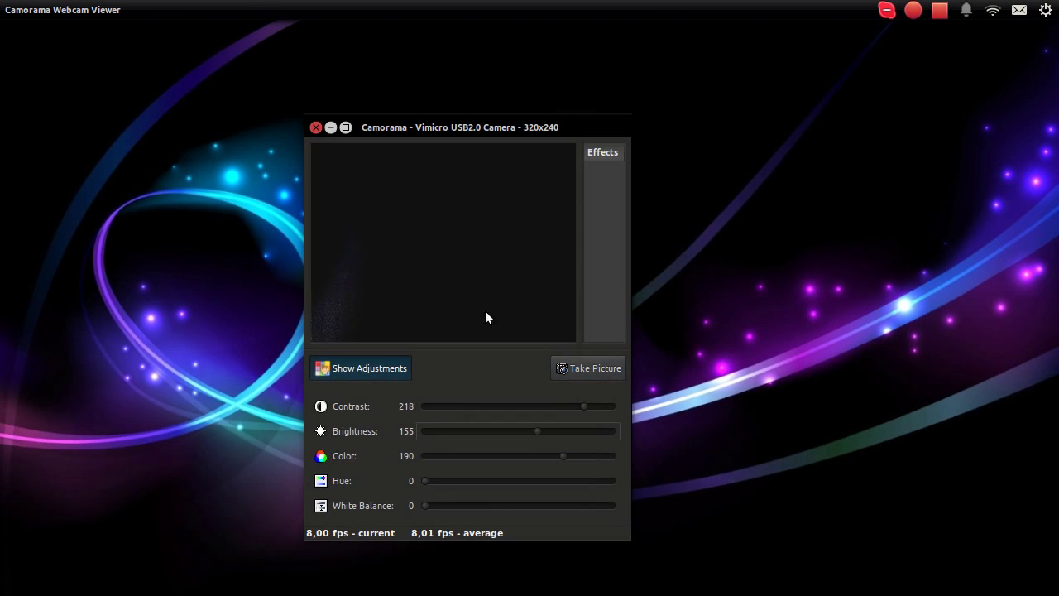
Switch to the file manager, select Webcam.png in the Webcam_Pictures folder, and minimize the window
mouse_move(2, 209)
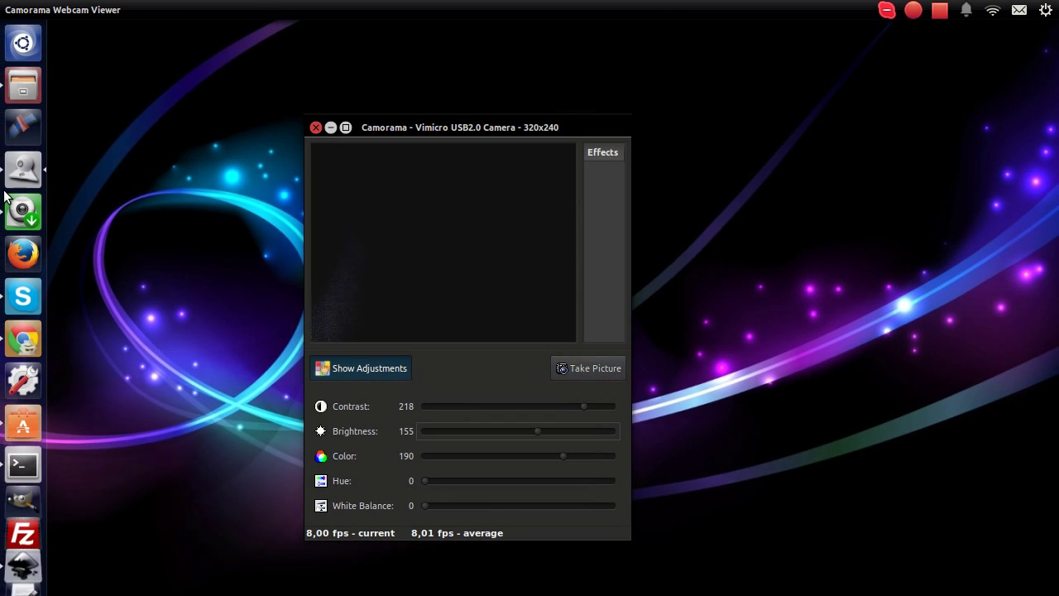
left_click(27, 89)
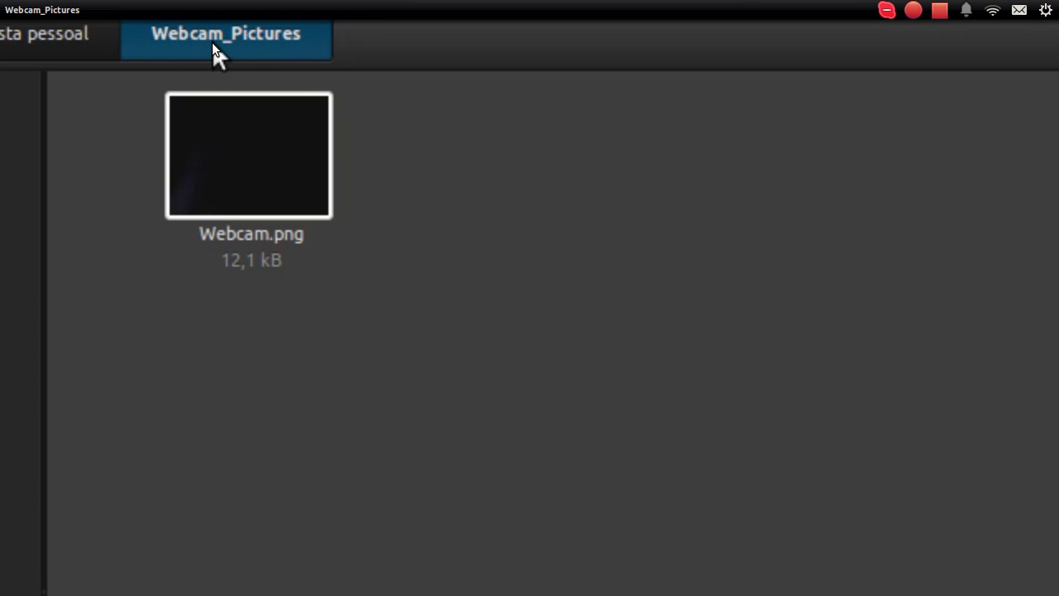
left_click_drag(316, 214, 190, 116)
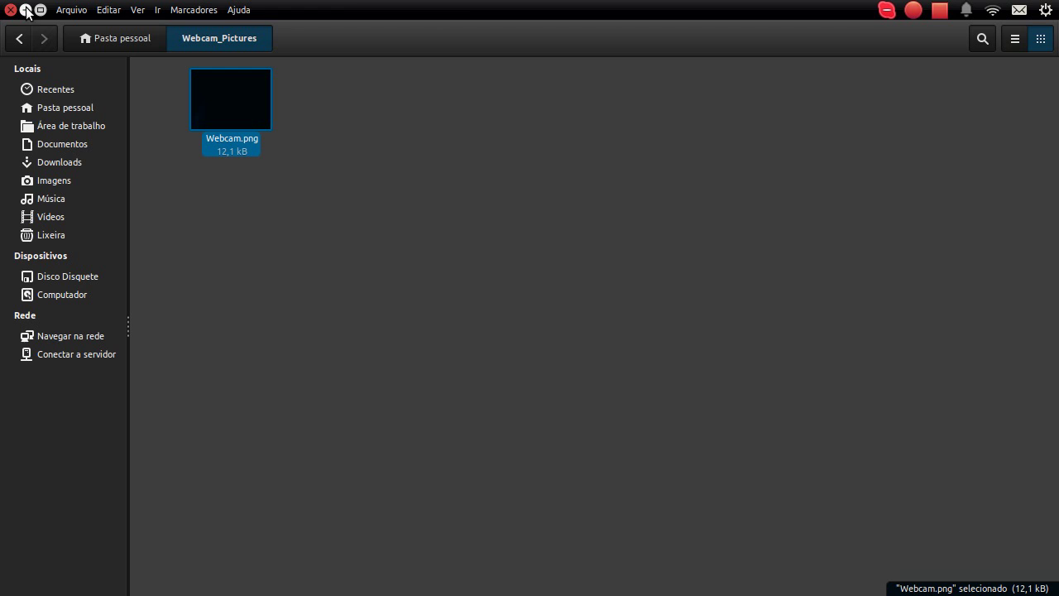
left_click(25, 10)
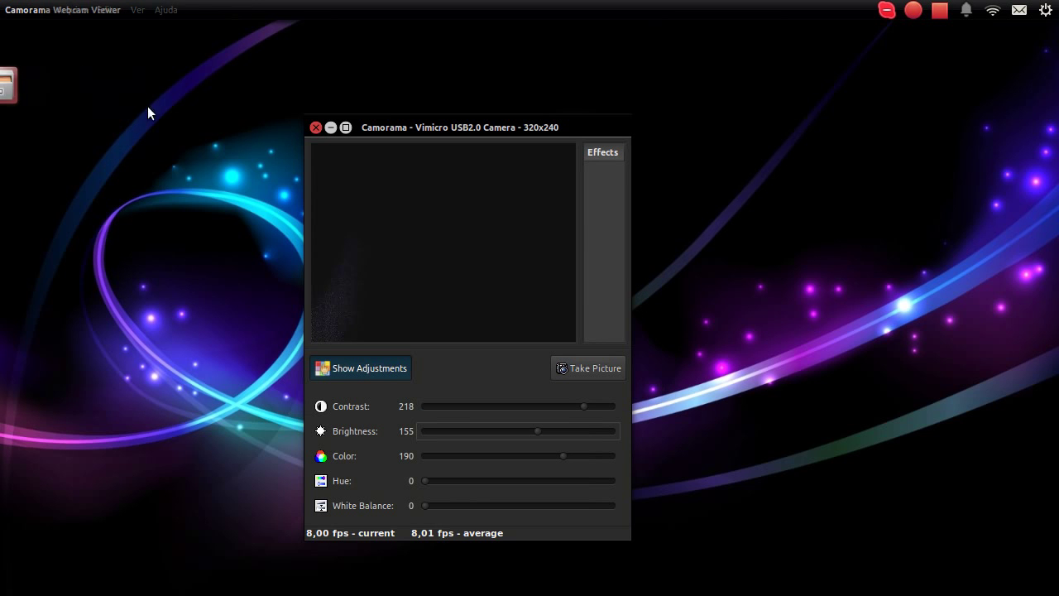
left_click(111, 12)
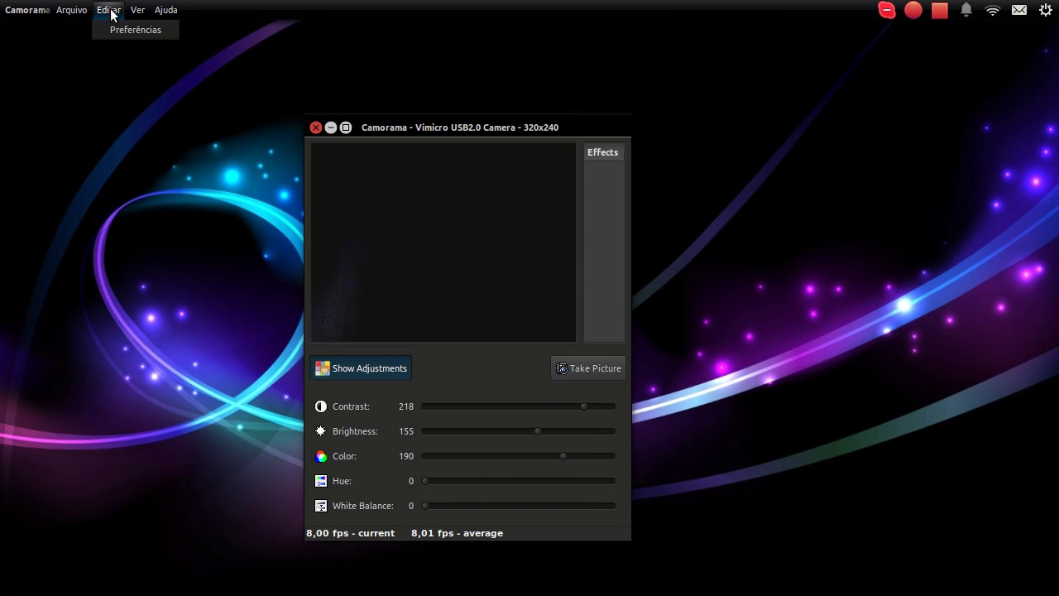
left_click(135, 35)
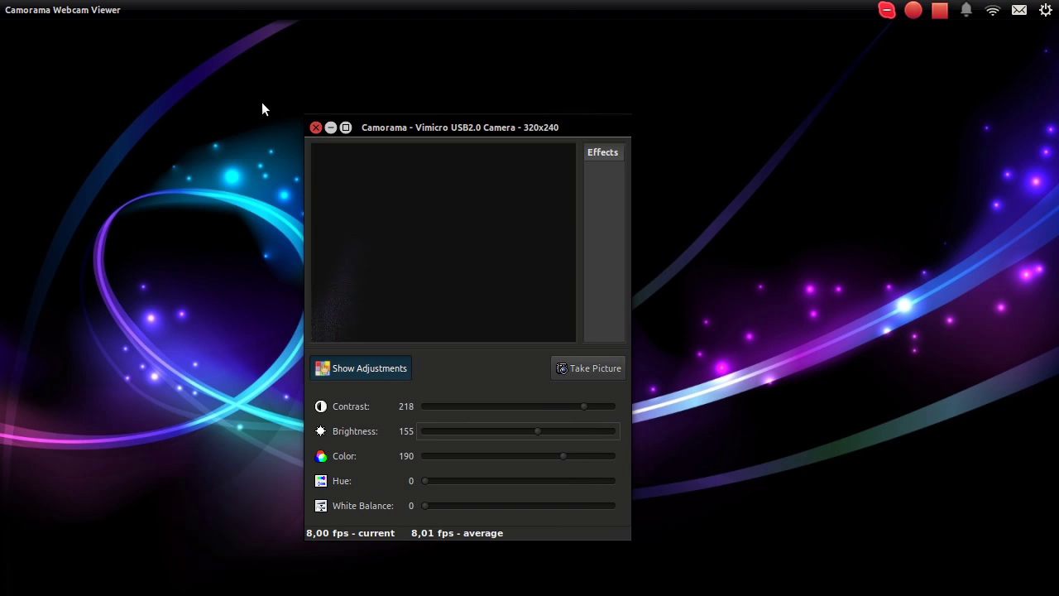
mouse_move(0, 180)
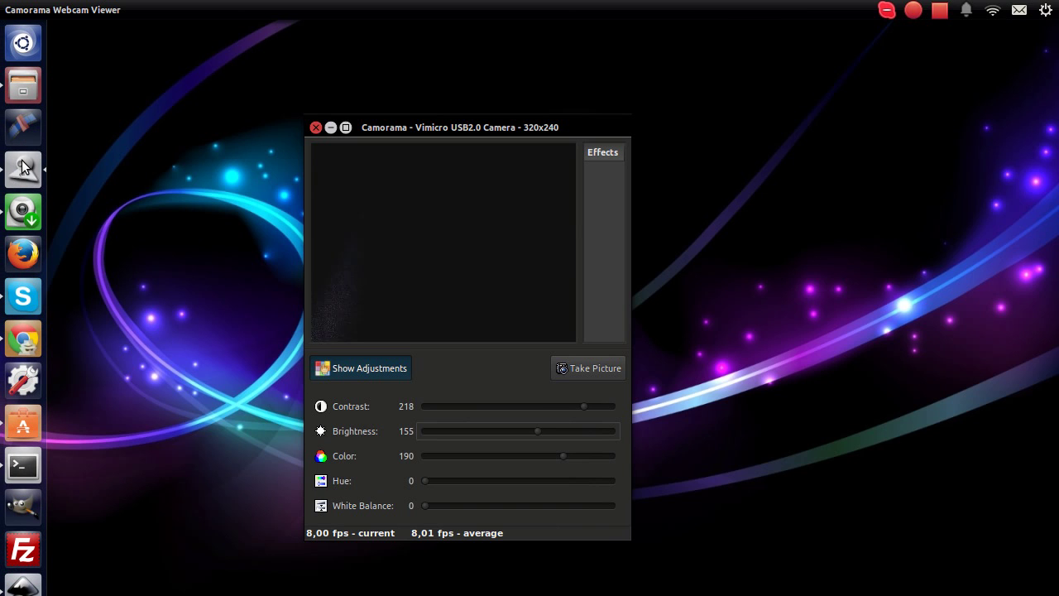
left_click(106, 9)
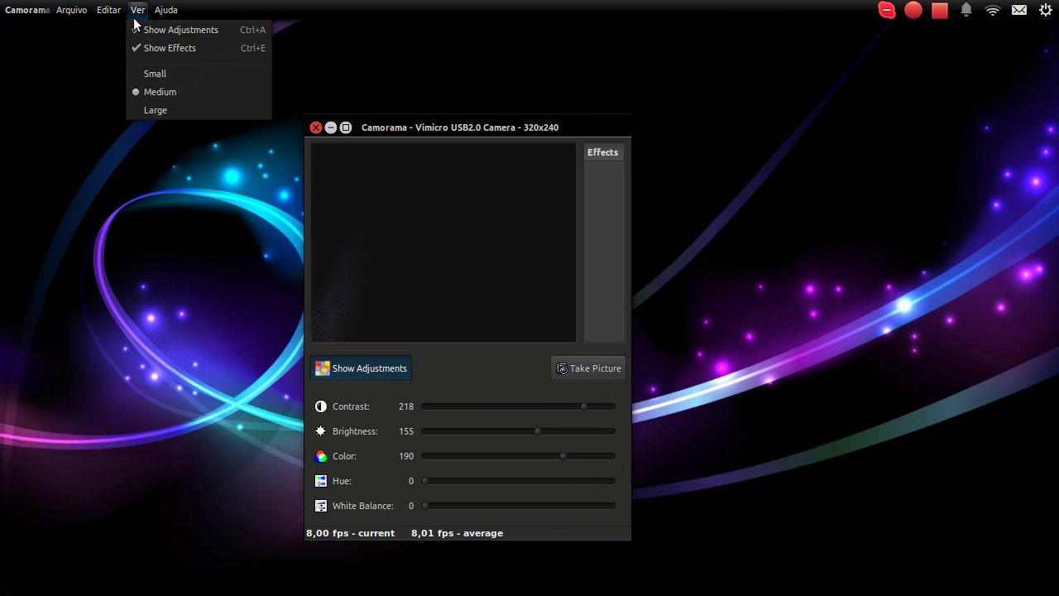
left_click(113, 33)
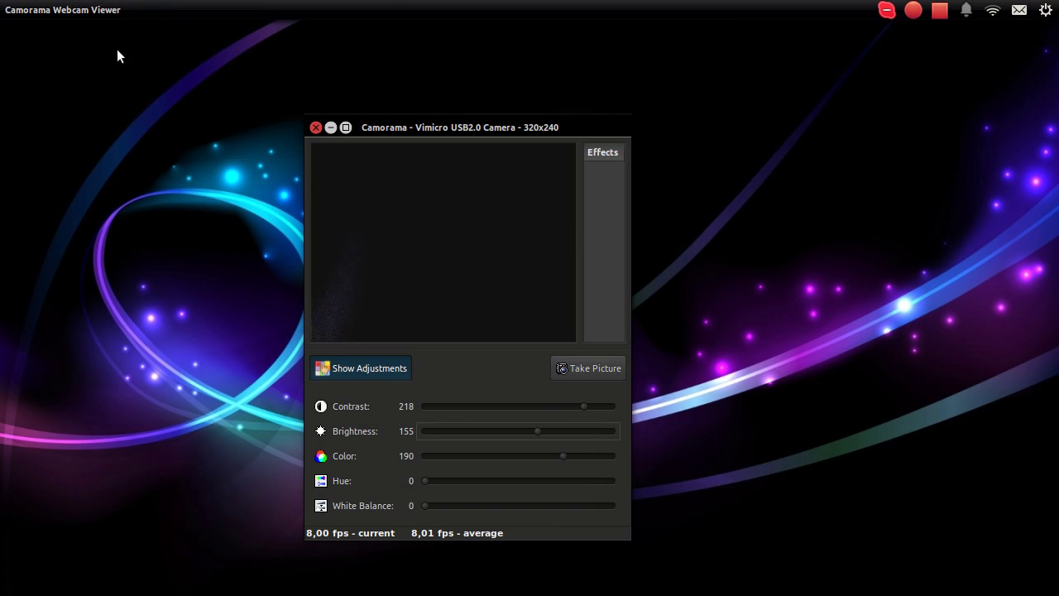
left_click(330, 128)
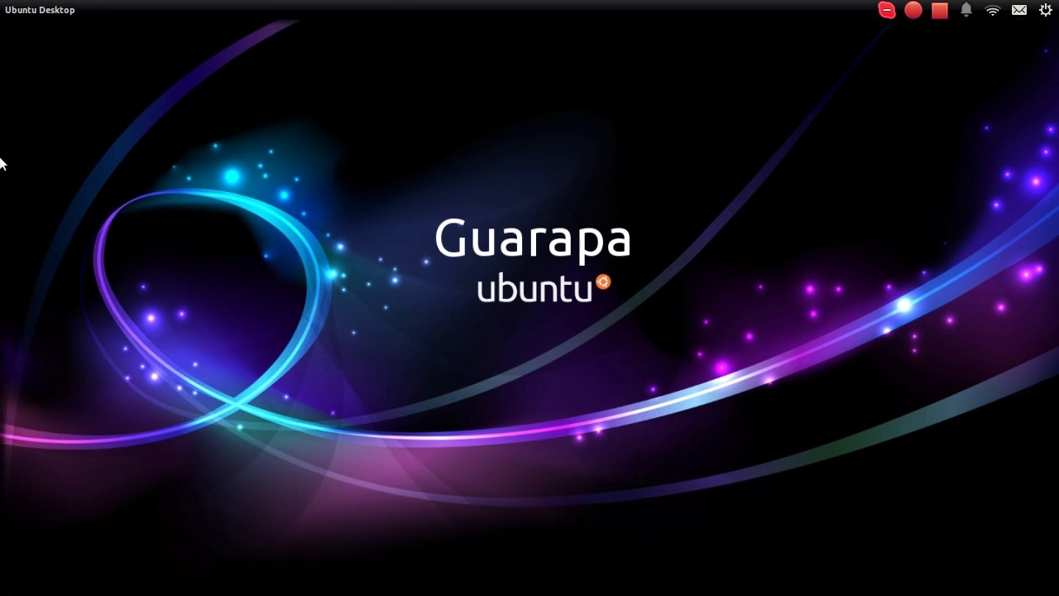
left_click(17, 178)
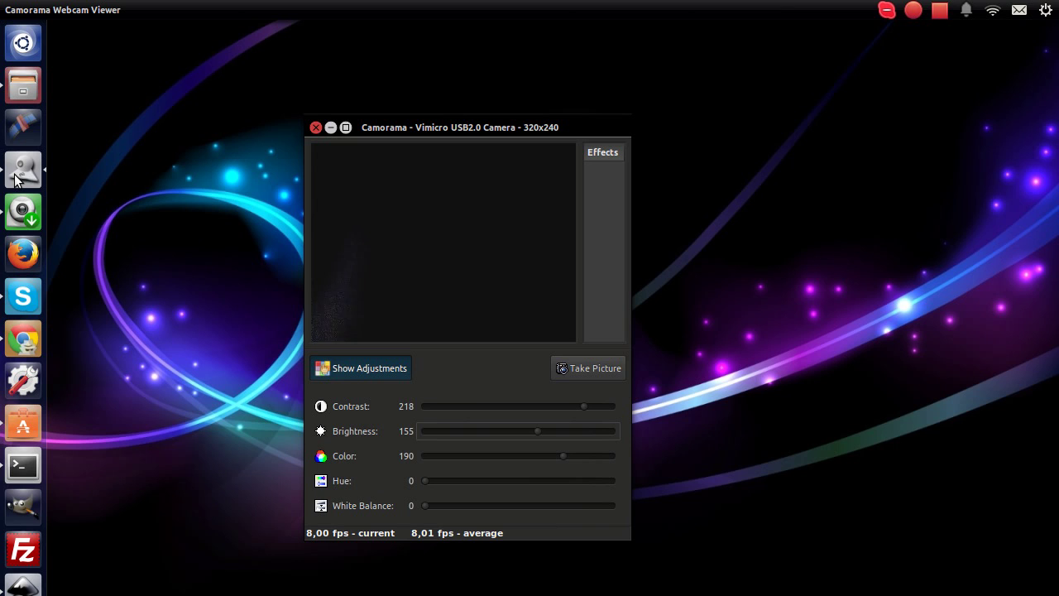
Close and relaunch Camorama, and move its window towards the middle of the desktop
left_click(315, 127)
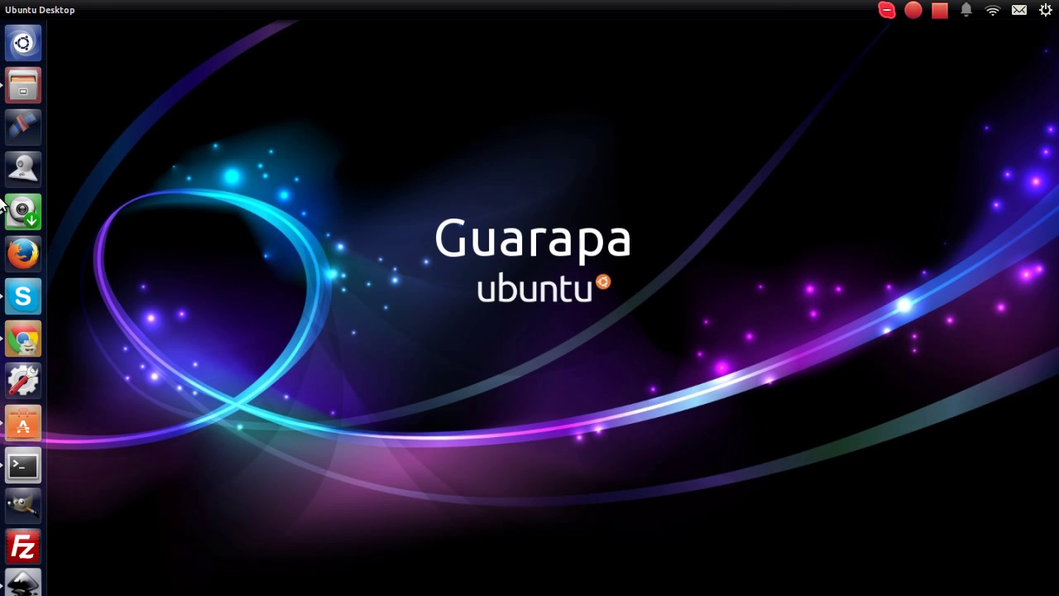
left_click(12, 169)
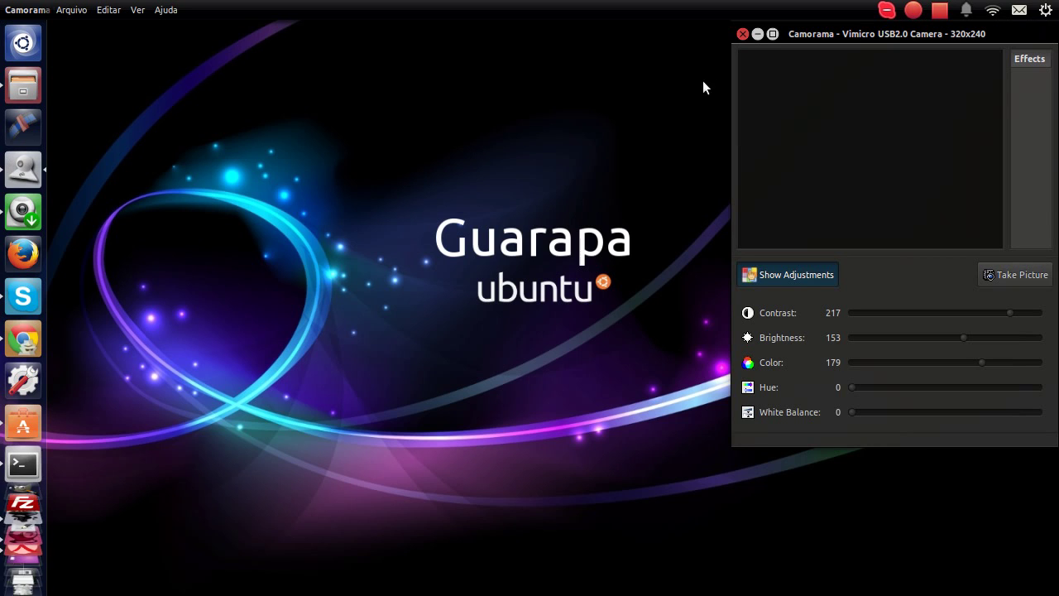
left_click_drag(796, 34, 359, 149)
Examine Camorama's general, local capture, remote capture and timestamp preferences, including the directory for captured pictures, and close them
left_click(116, 9)
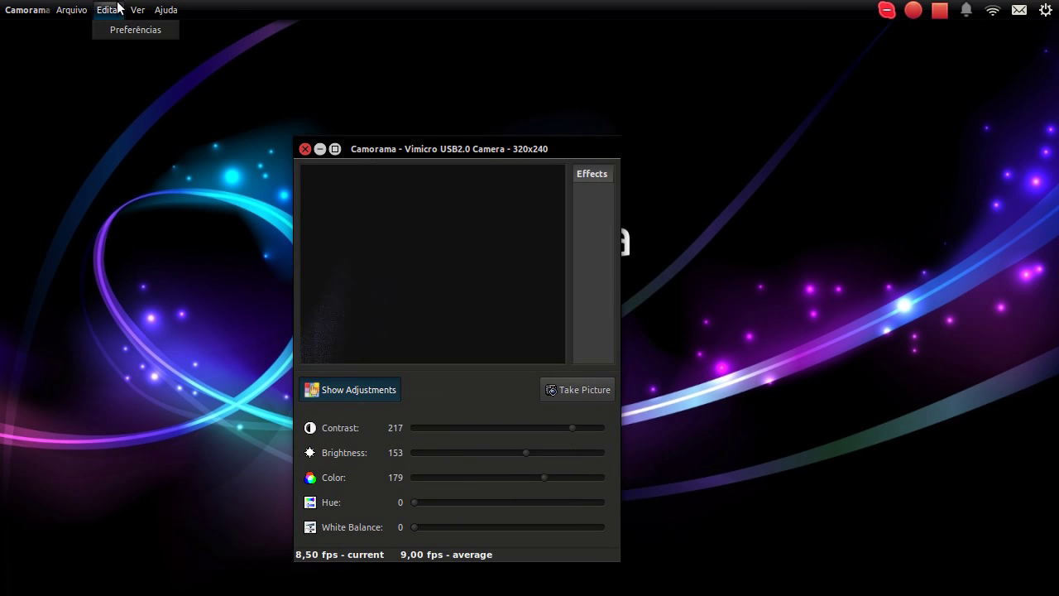
left_click(120, 30)
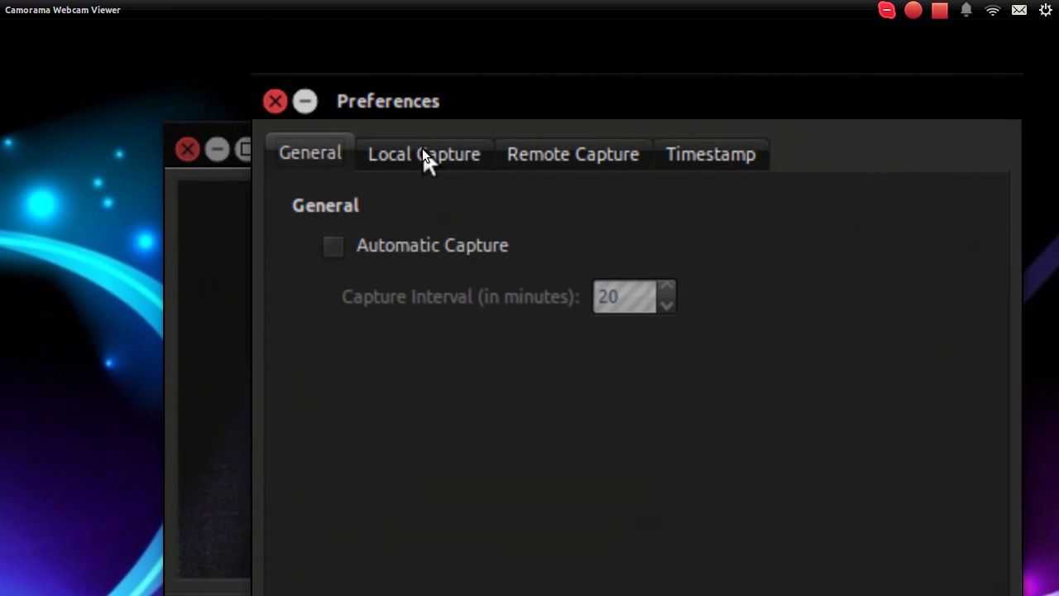
left_click(443, 153)
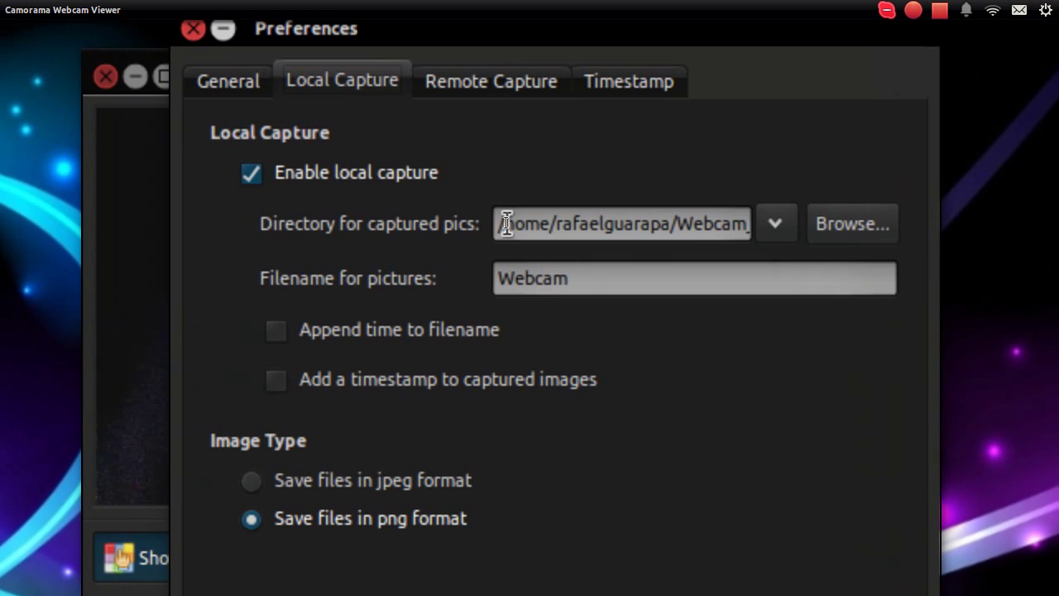
double_click(589, 224)
left_click_drag(602, 223, 566, 224)
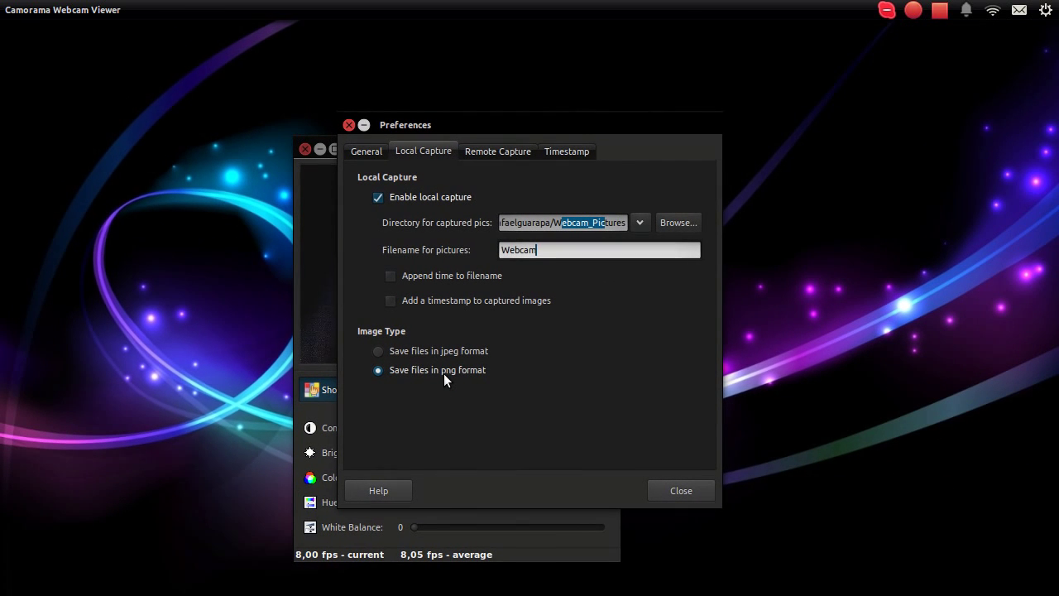
left_click(492, 151)
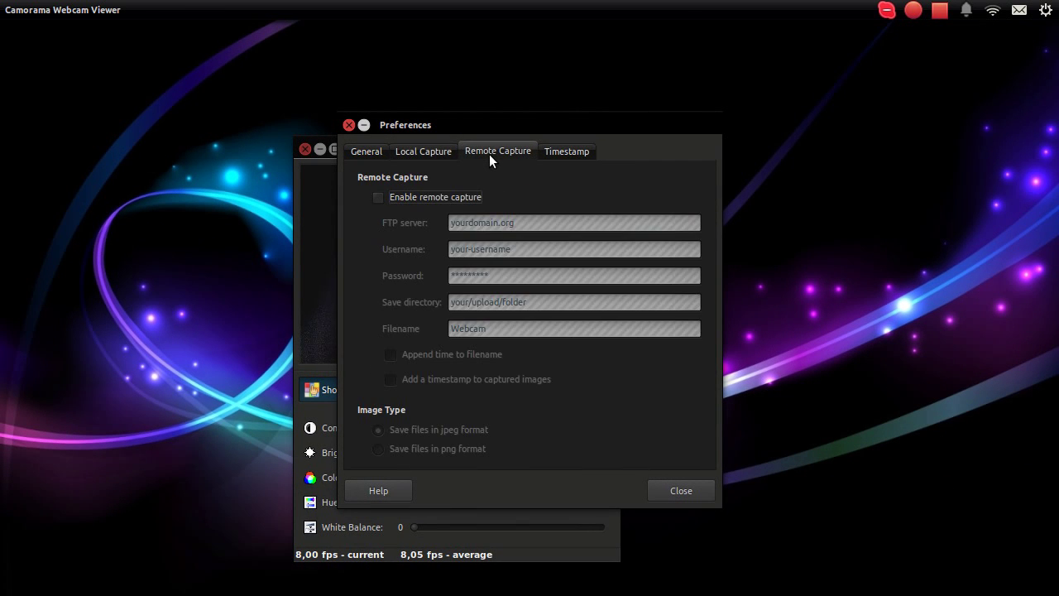
left_click(555, 151)
left_click(409, 152)
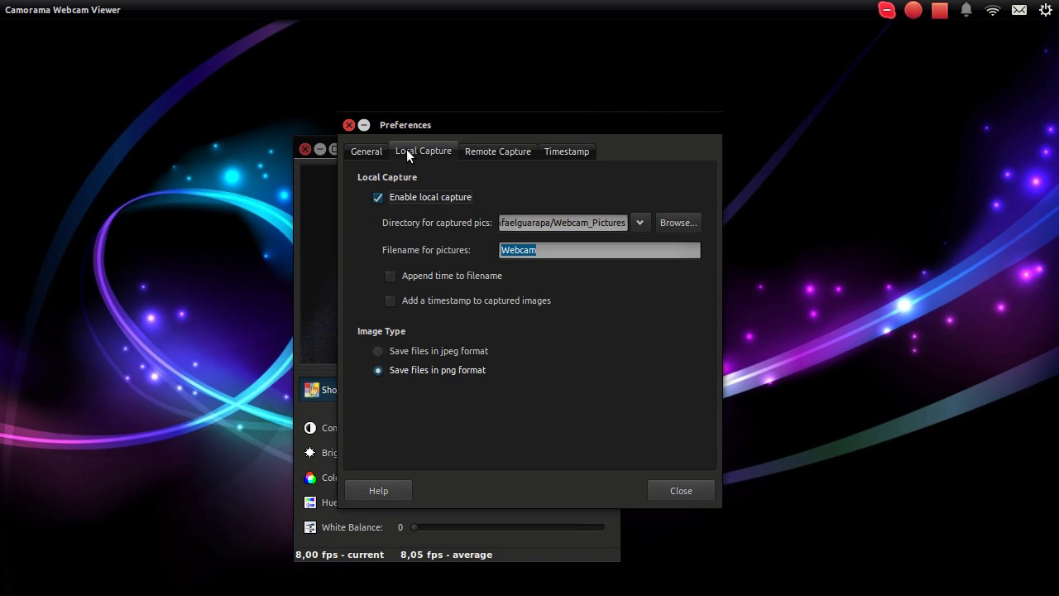
left_click(364, 153)
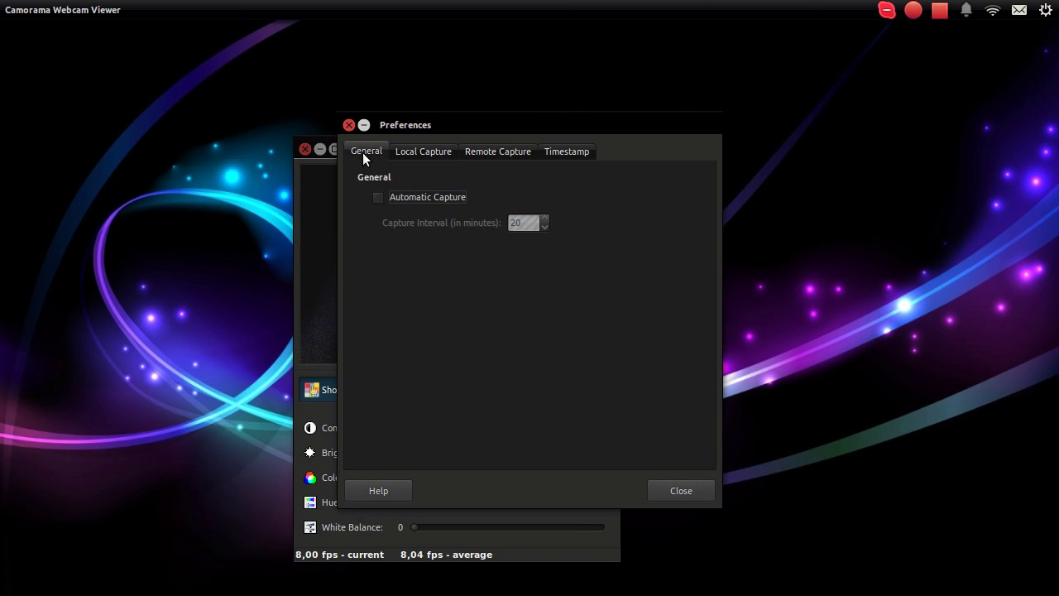
left_click(676, 494)
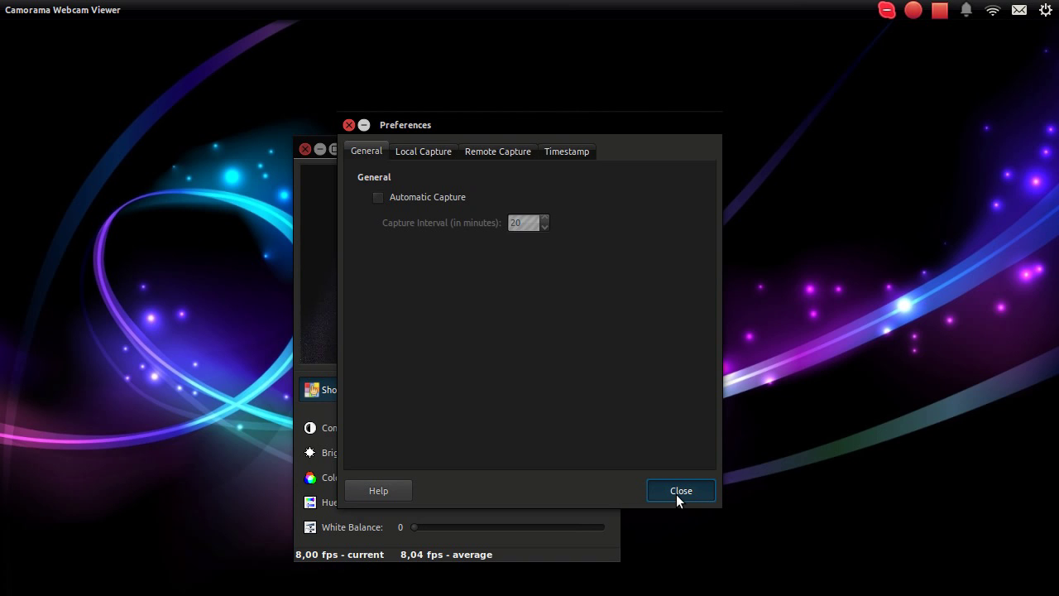
left_click(675, 494)
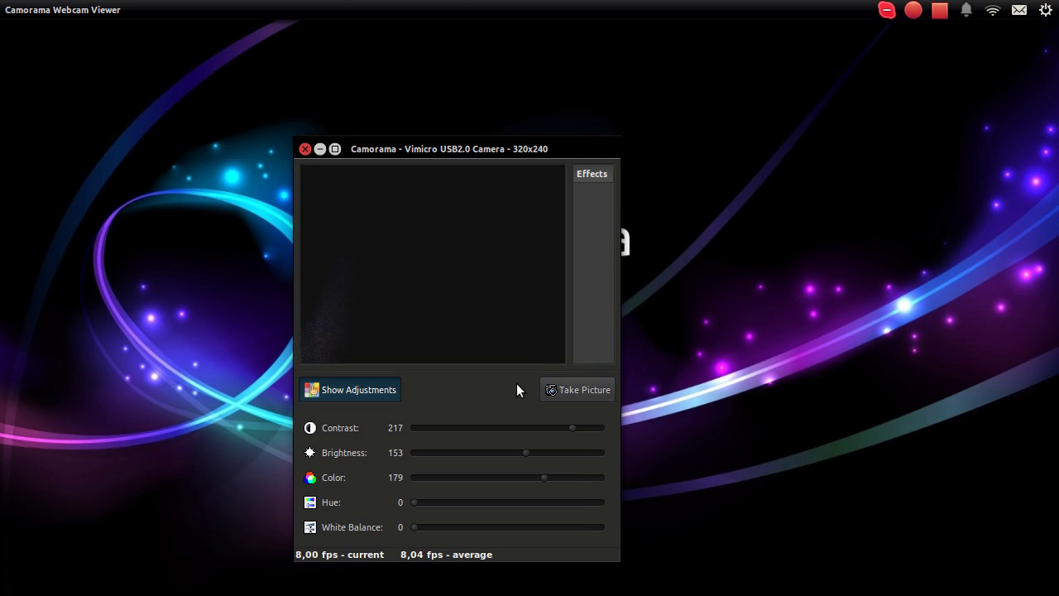
Minimize Camorama and switch to Kamoso
left_click(304, 149)
mouse_move(1, 170)
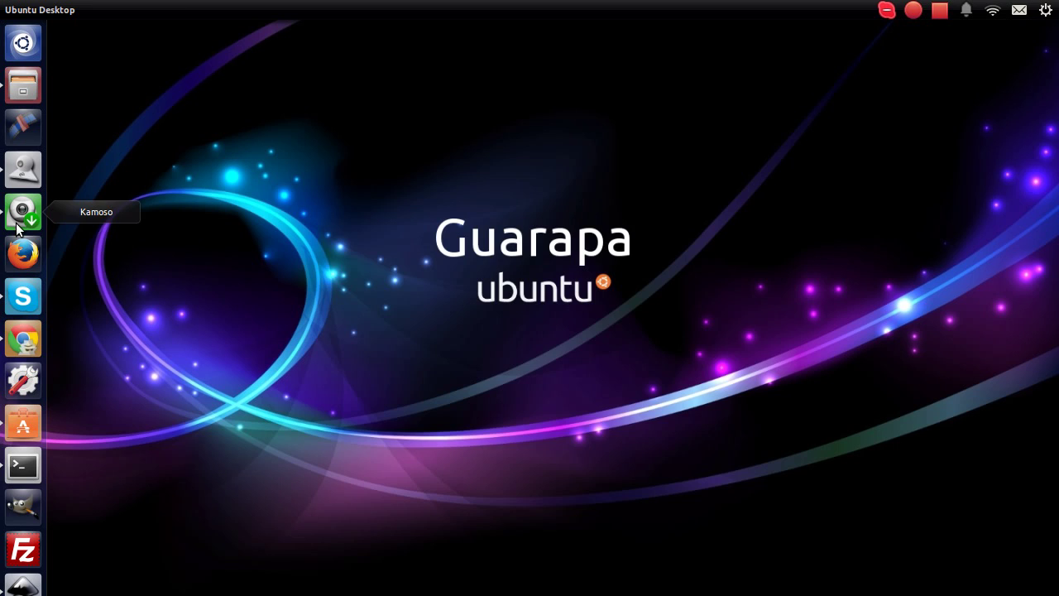
left_click(16, 223)
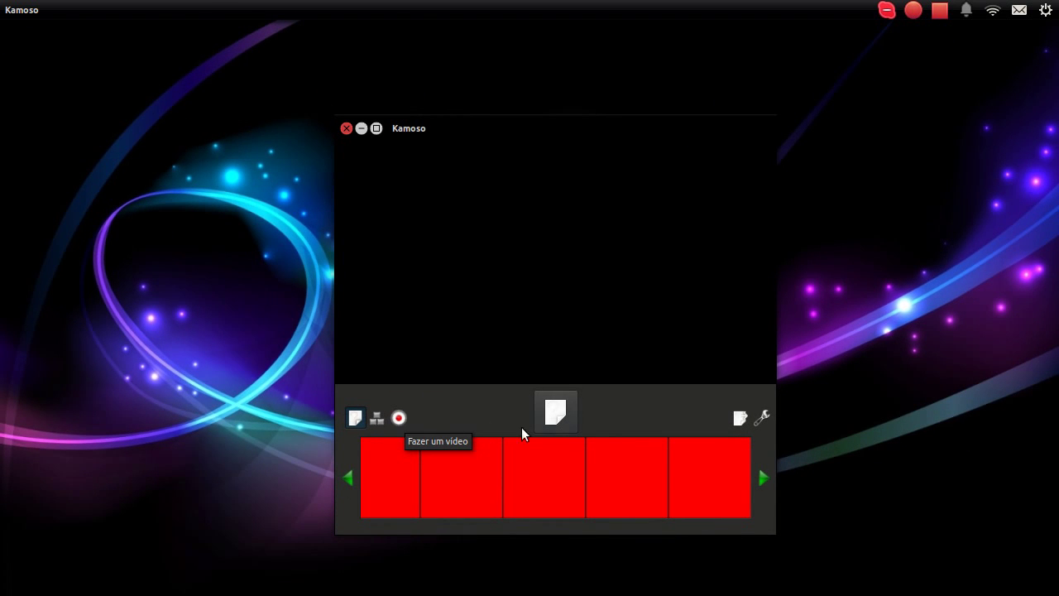
Examine Kamoso's photo folder, photo delay and video settings, and close the configuration without changing any values
left_click(762, 419)
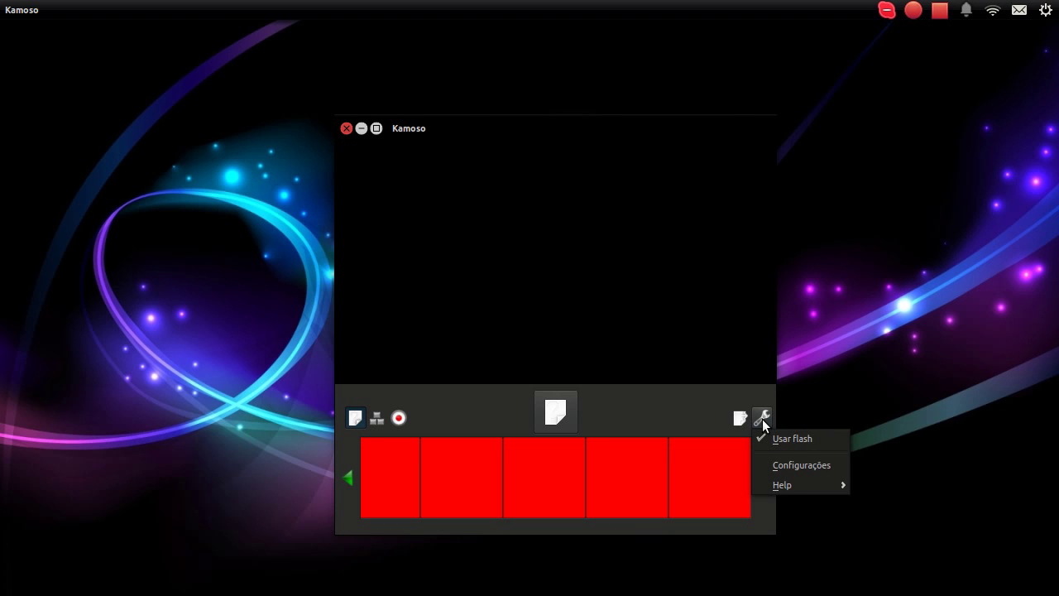
left_click(781, 464)
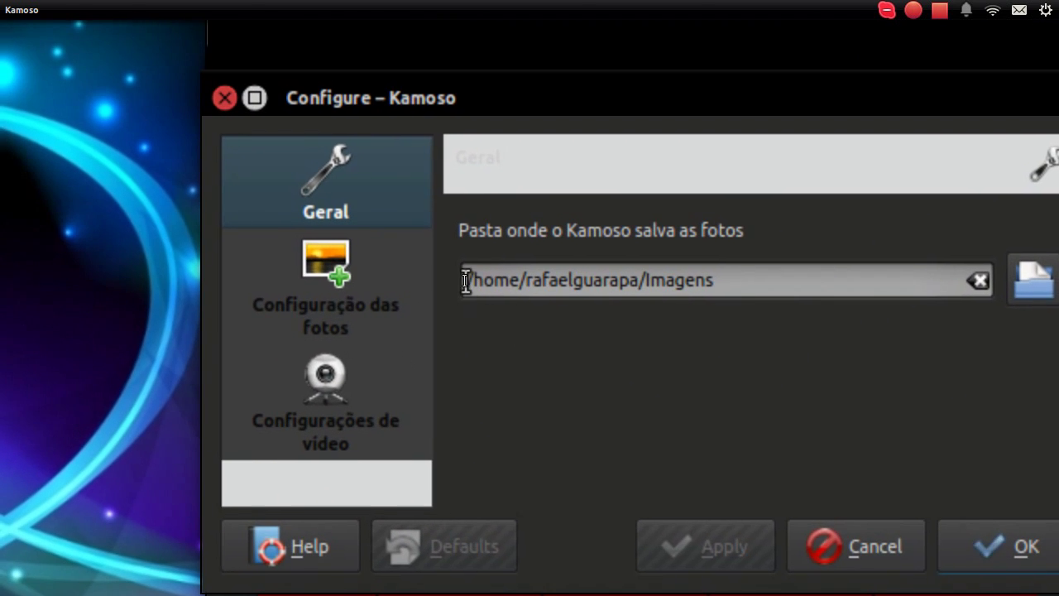
left_click_drag(466, 279, 582, 280)
left_click_drag(721, 279, 648, 279)
left_click_drag(556, 281, 550, 282)
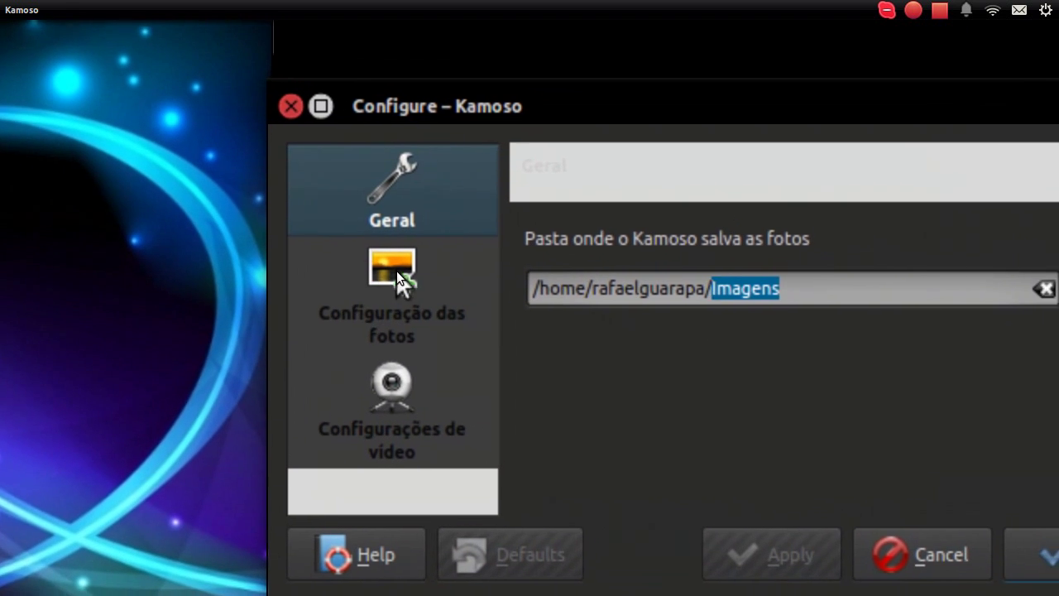
left_click(171, 248)
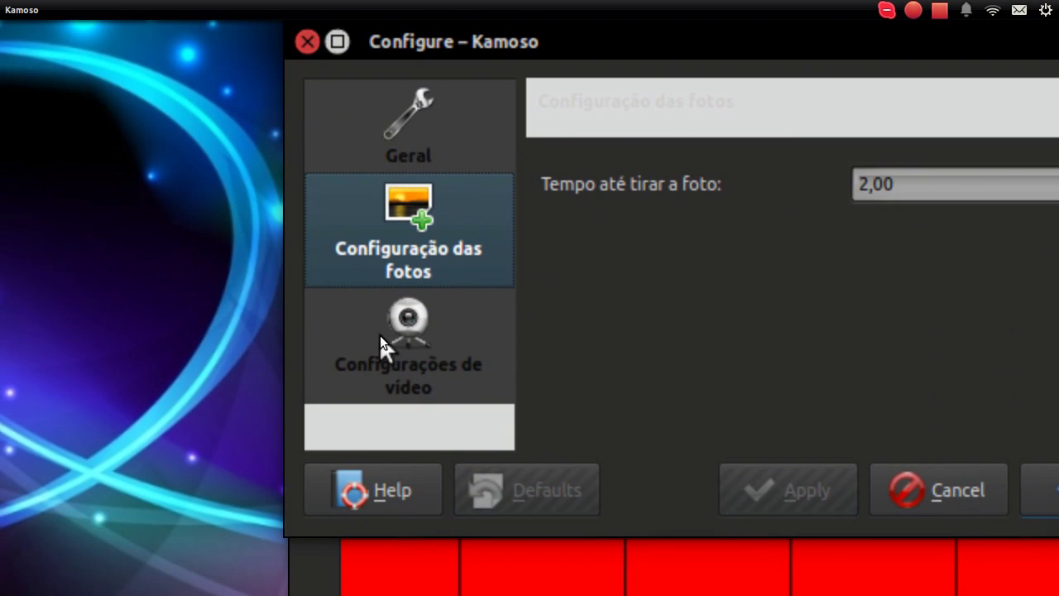
left_click(58, 410)
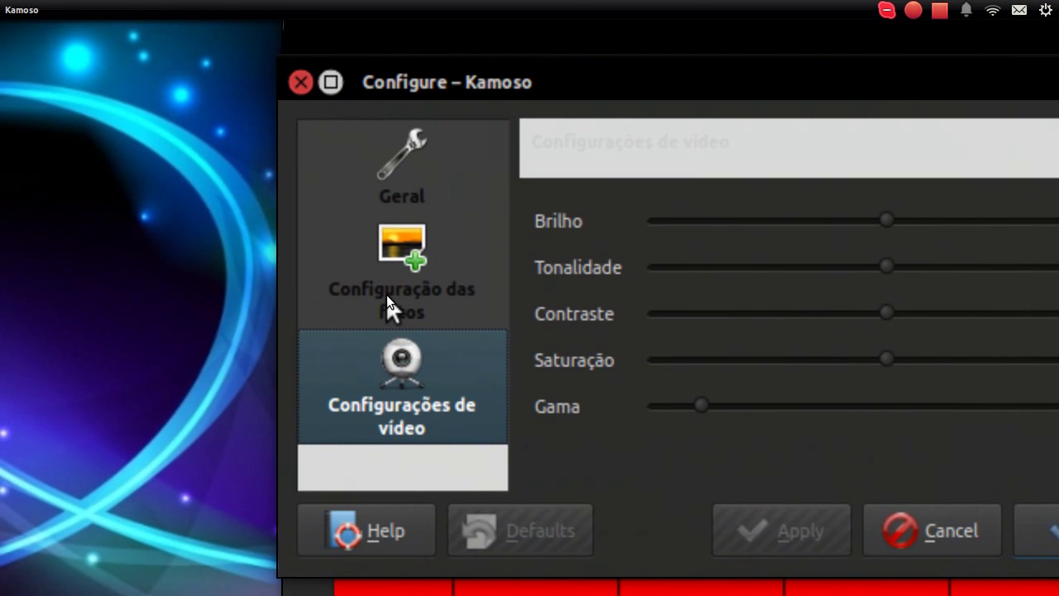
left_click(162, 232)
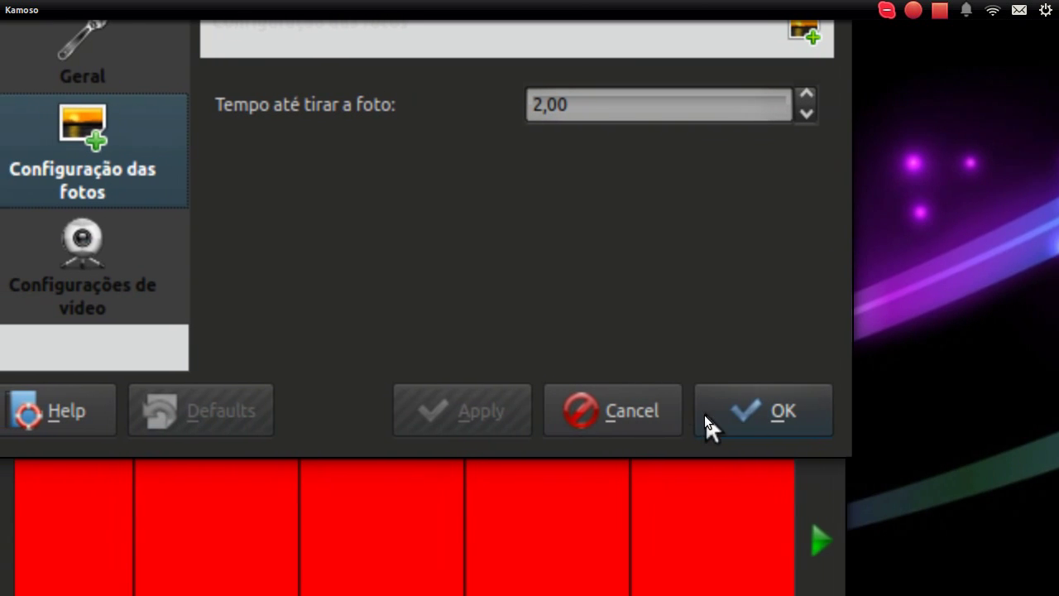
left_click(720, 412)
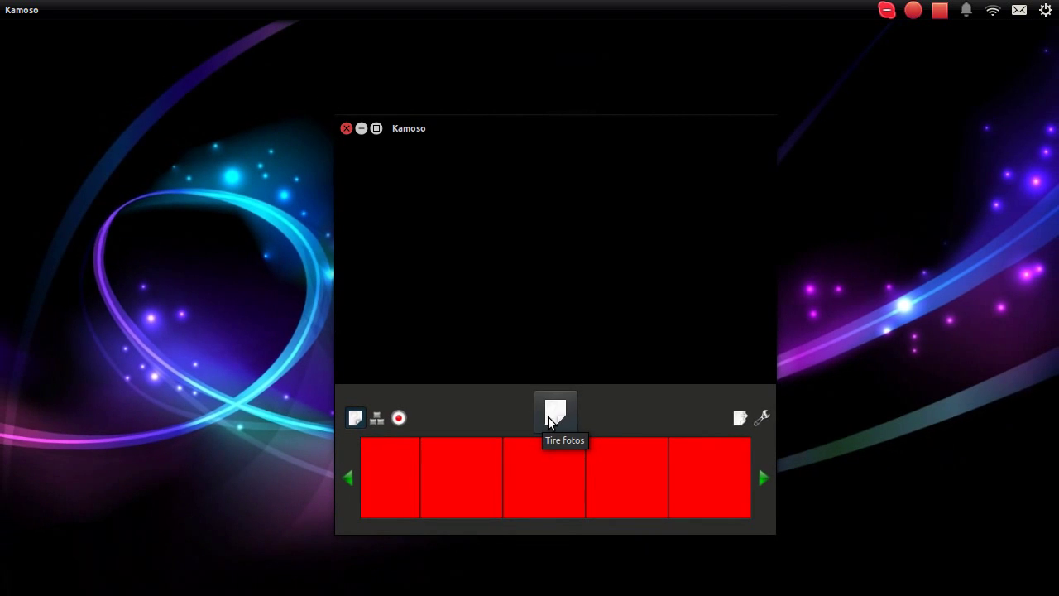
Take a photo in Kamoso, and switch to video mode with audio recording (Gravar áudio) turned off
left_click(542, 416)
left_click(400, 424)
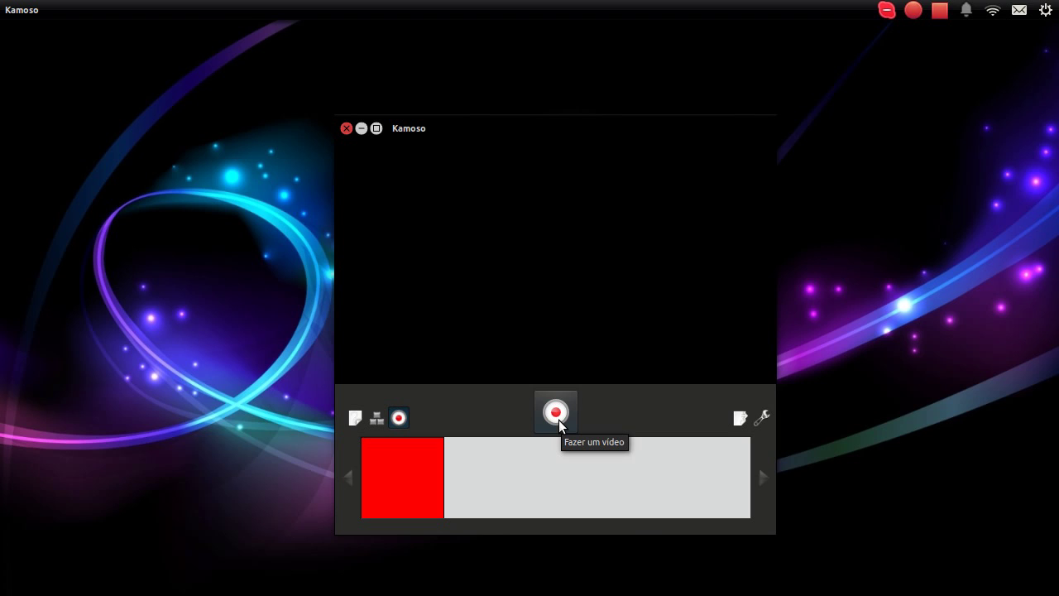
left_click(762, 418)
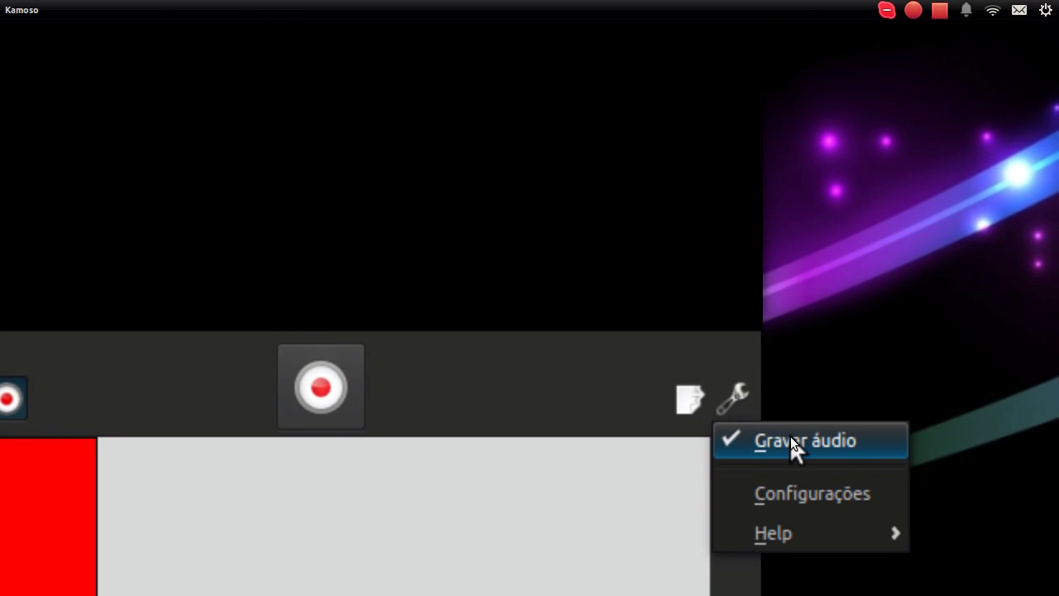
left_click(790, 439)
left_click(732, 399)
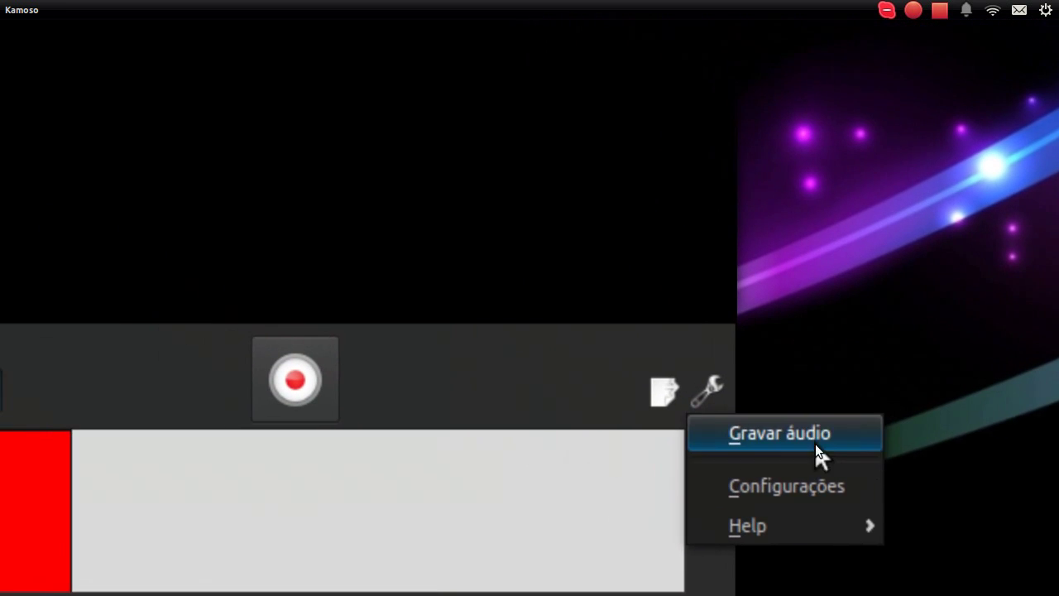
left_click(570, 285)
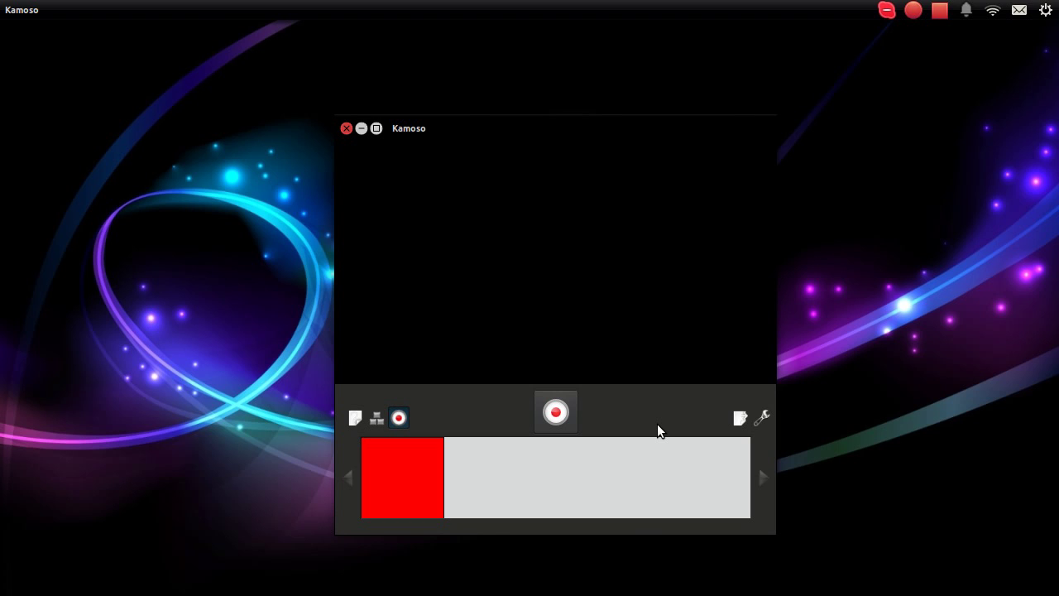
Switch to the Ubuntu Software Center, go back to the webcam search results to review them, and minimize the window
mouse_move(2, 421)
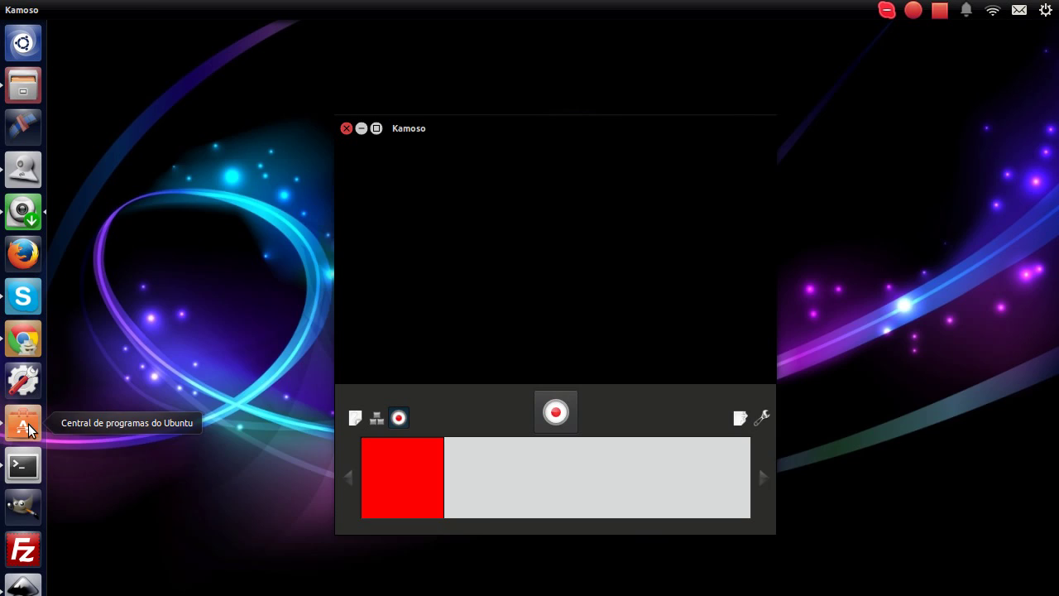
left_click(25, 426)
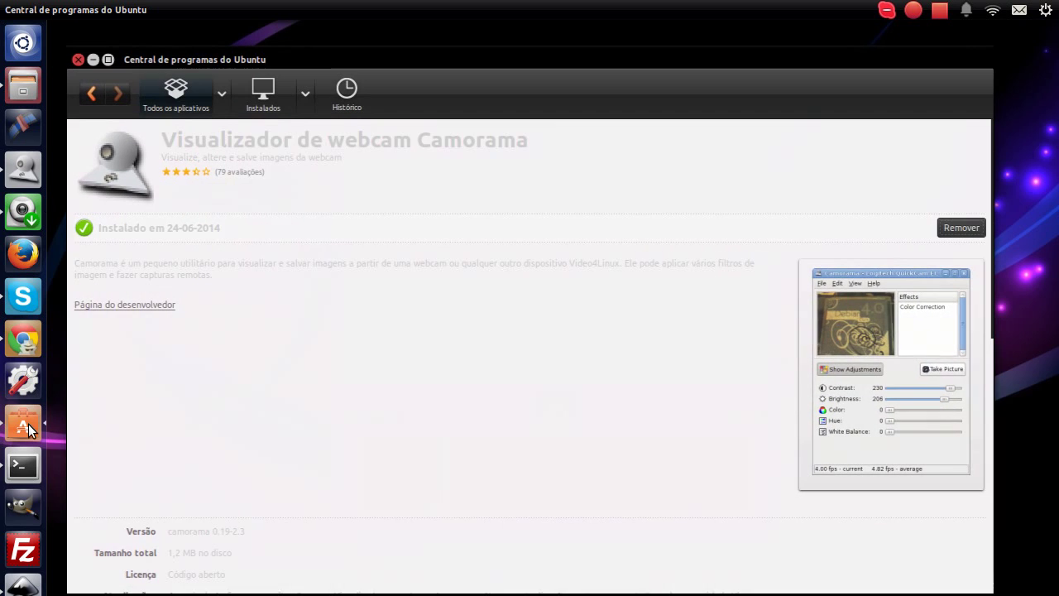
left_click(84, 101)
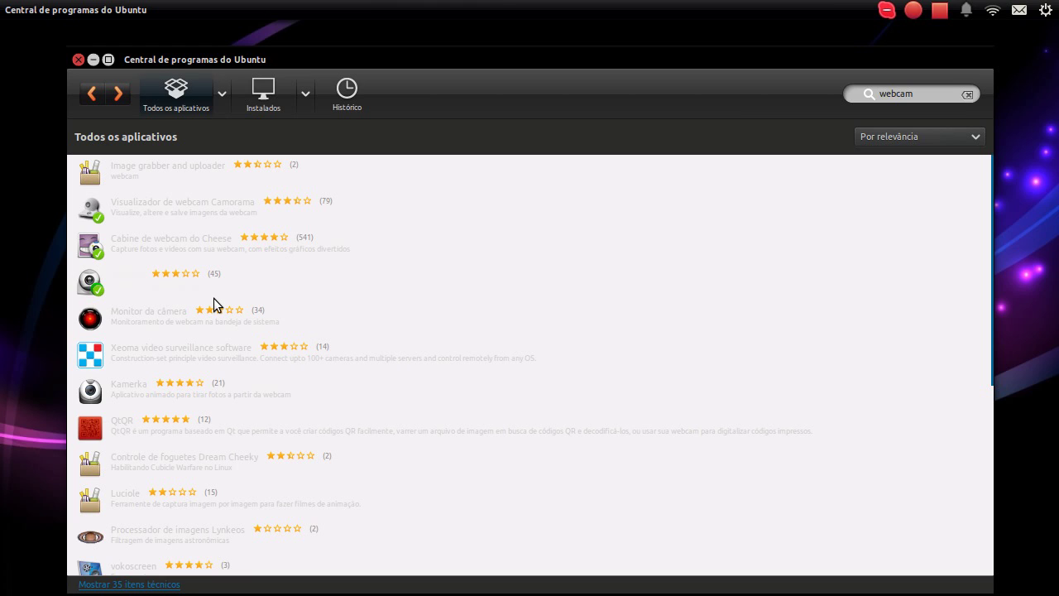
left_click(94, 61)
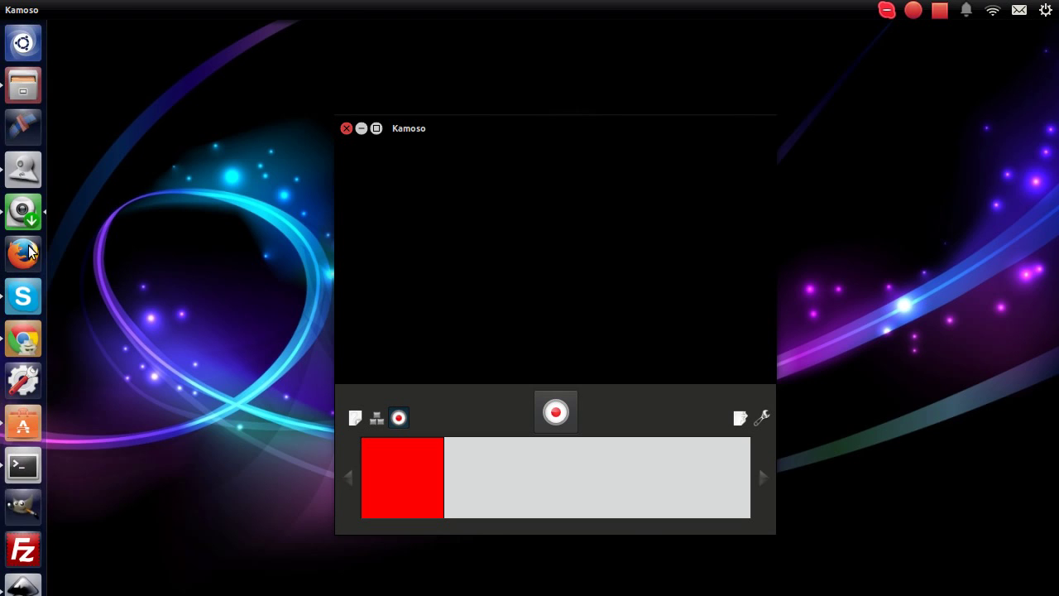
Switch to Camorama to view its main window again and minimize it
left_click(13, 165)
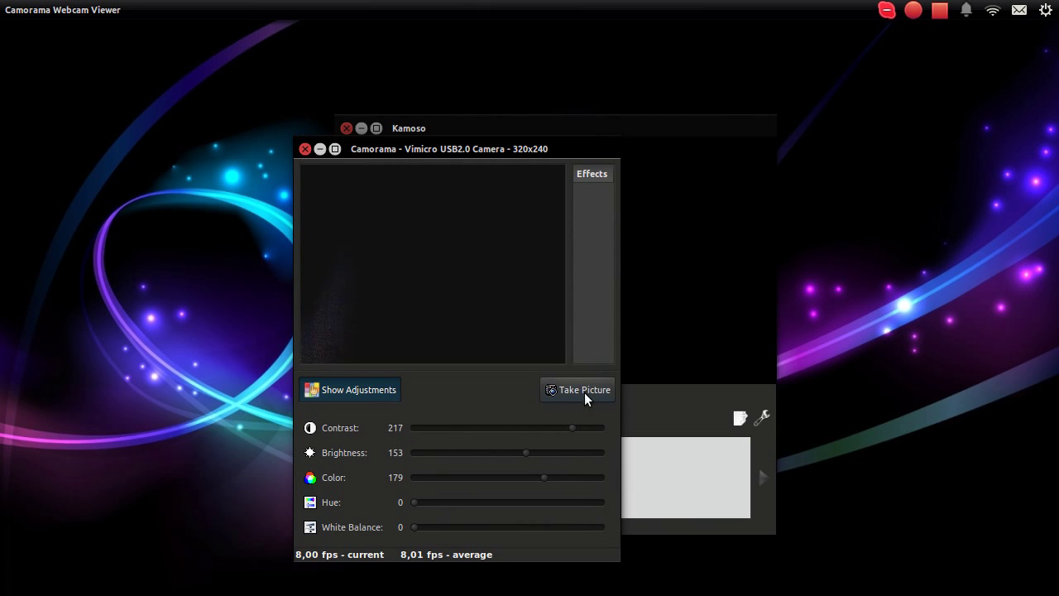
left_click(315, 154)
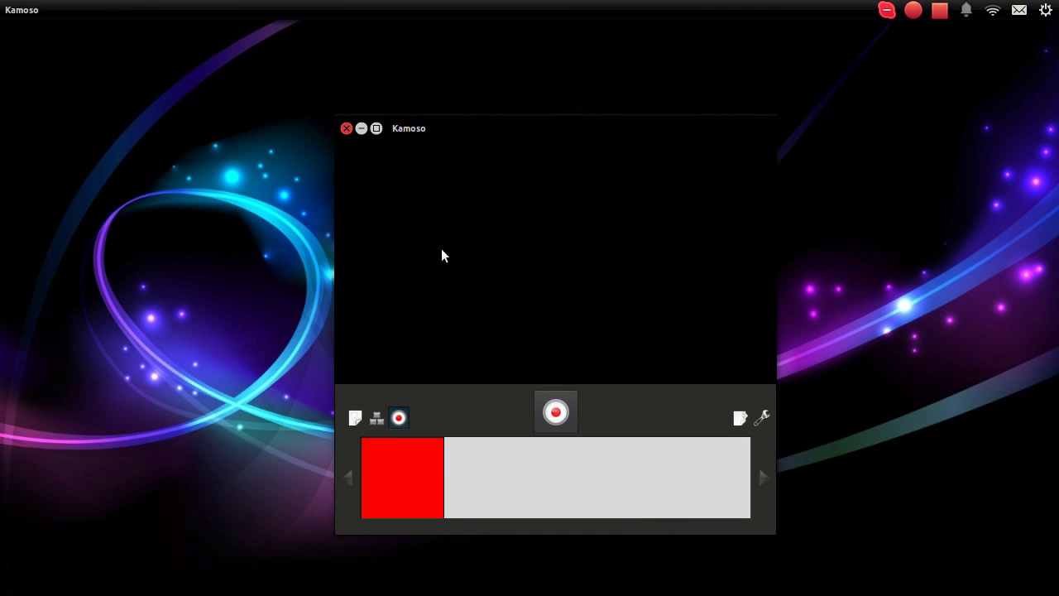